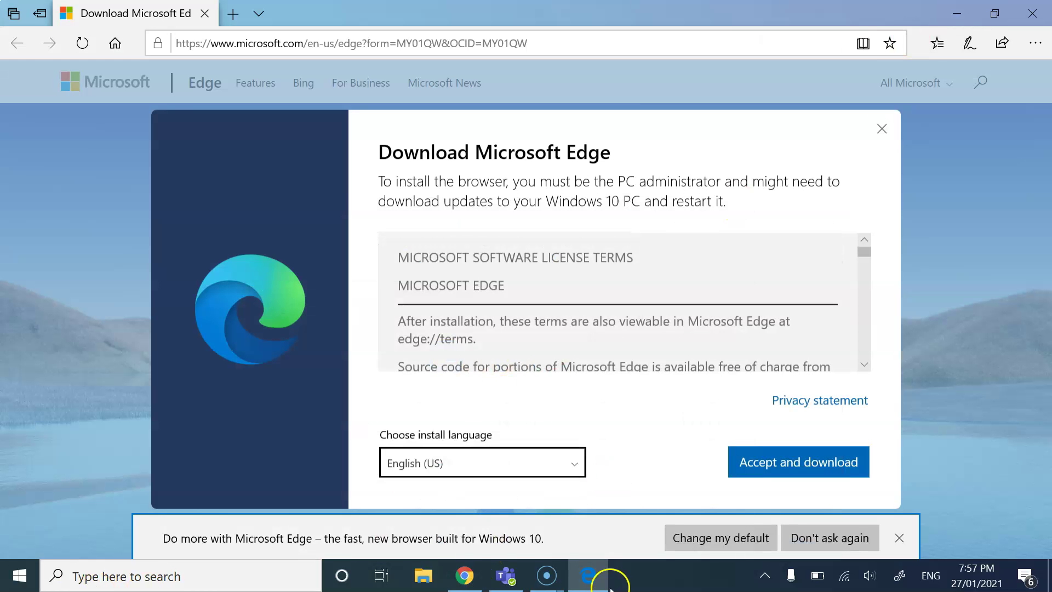
Step: Choose English (UK) instead of English (US) as the new Edge install language
left_click(472, 466)
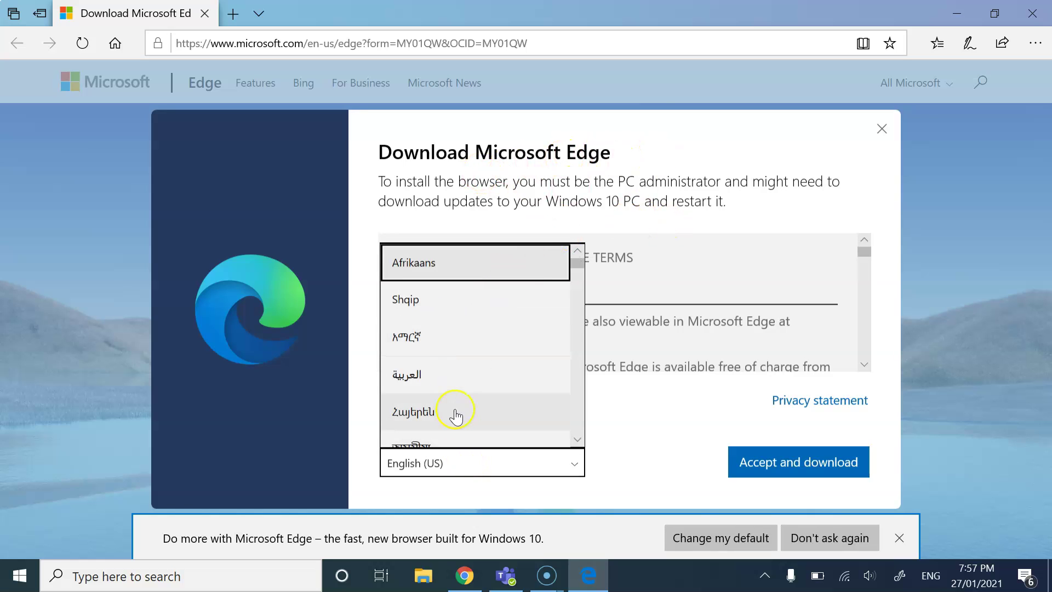
scroll(454, 415, "down", 5)
scroll(455, 417, "down", 10)
scroll(444, 442, "down", 10)
scroll(444, 443, "up", 12)
scroll(444, 443, "down", 2)
scroll(444, 442, "up", 12)
scroll(444, 443, "down", 1)
scroll(443, 441, "down", 10)
scroll(493, 398, "down", 4)
left_click(433, 409)
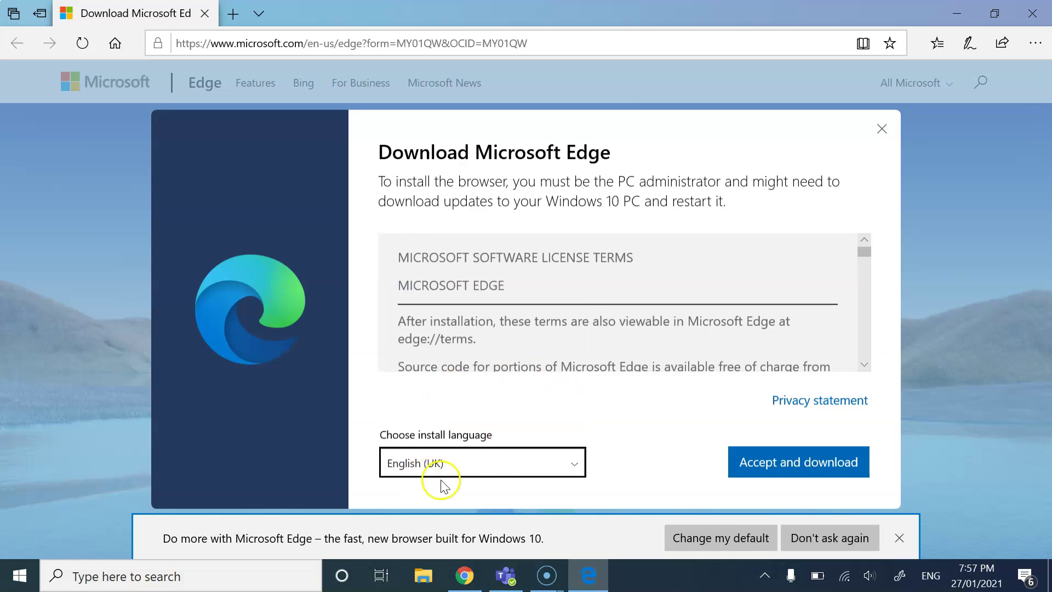
Step: Accept the licence terms, then download and run MicrosoftEdgeSetup.exe
left_click(788, 462)
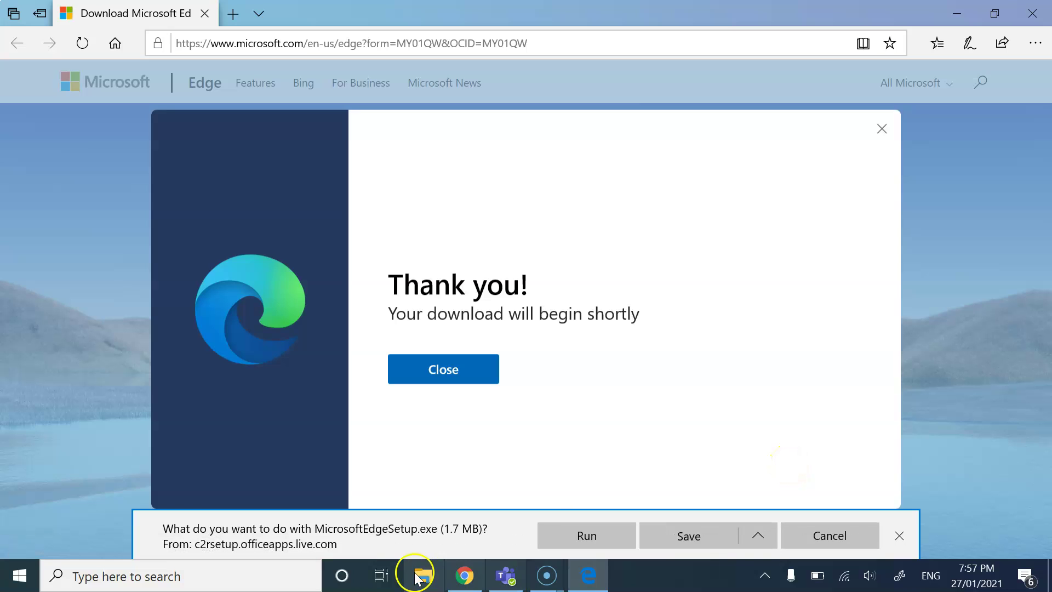
mouse_move(469, 588)
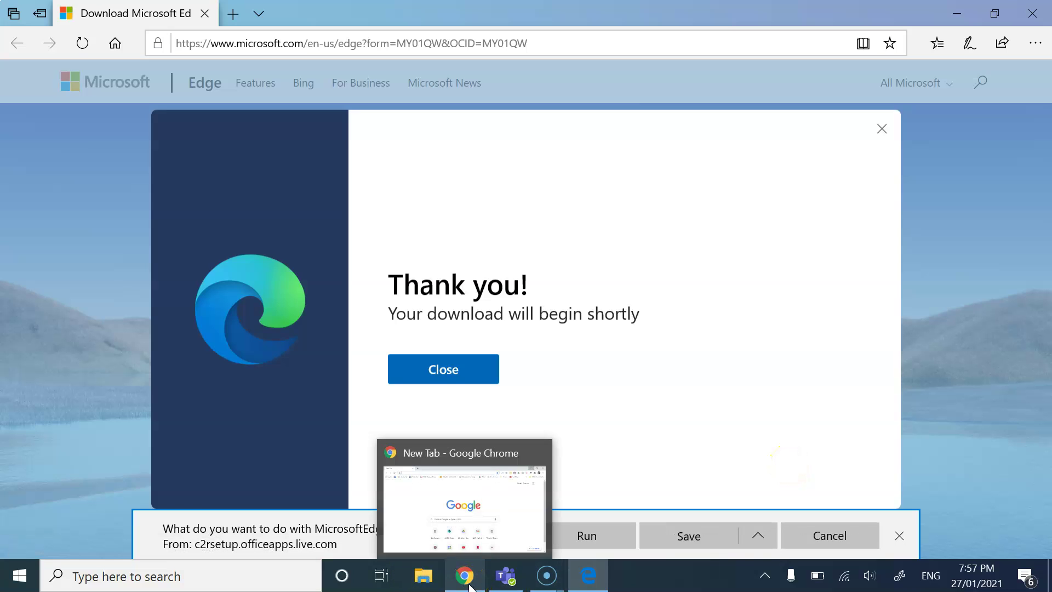
mouse_move(583, 573)
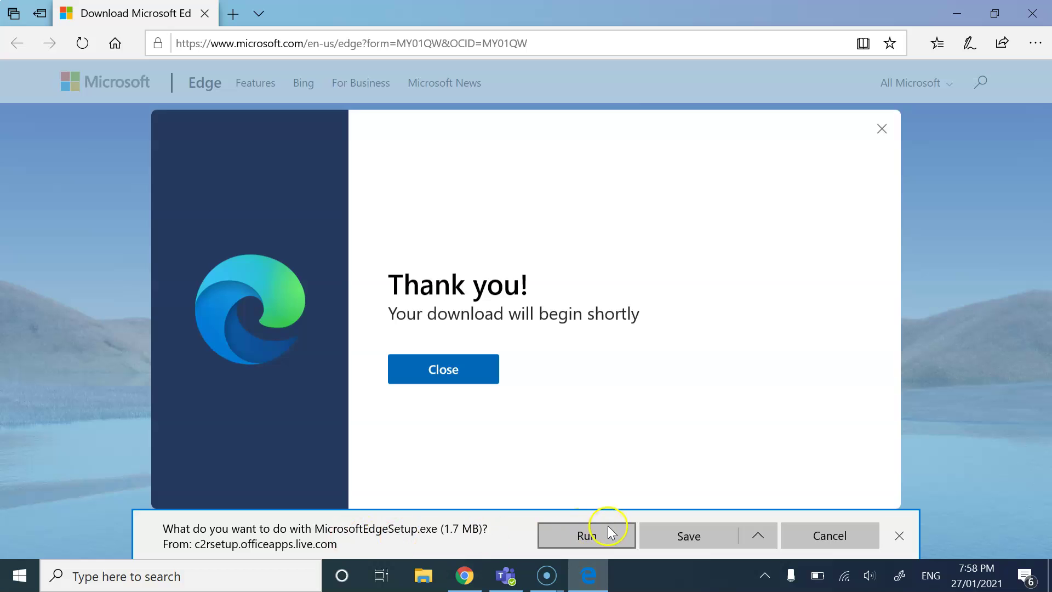
left_click(585, 536)
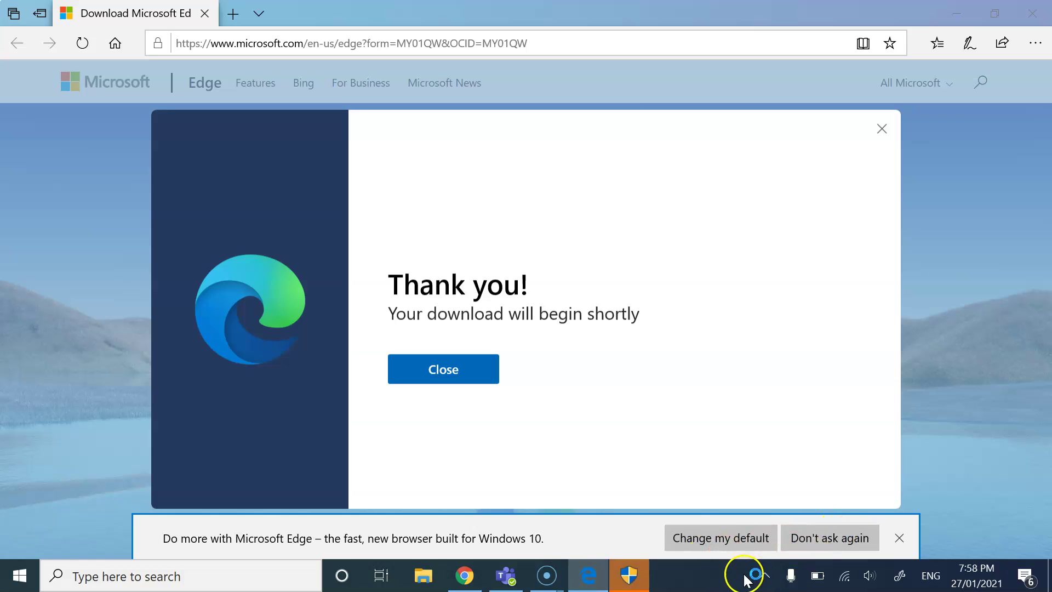
left_click(629, 580)
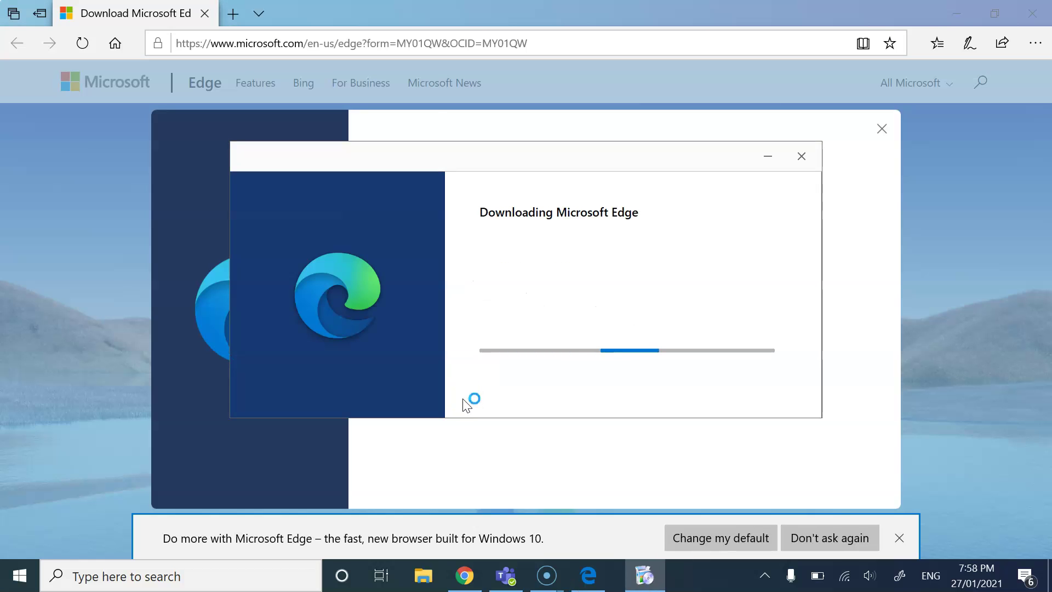
Step: Let Edge Setup keep downloading and return to the legacy Edge thank-you page
left_click(390, 406)
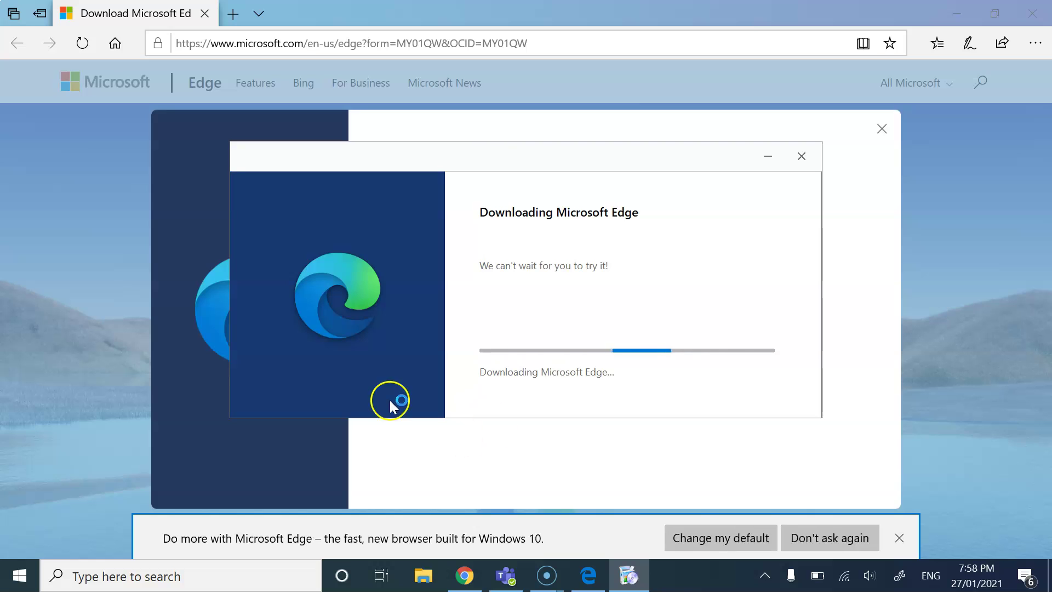
left_click(584, 581)
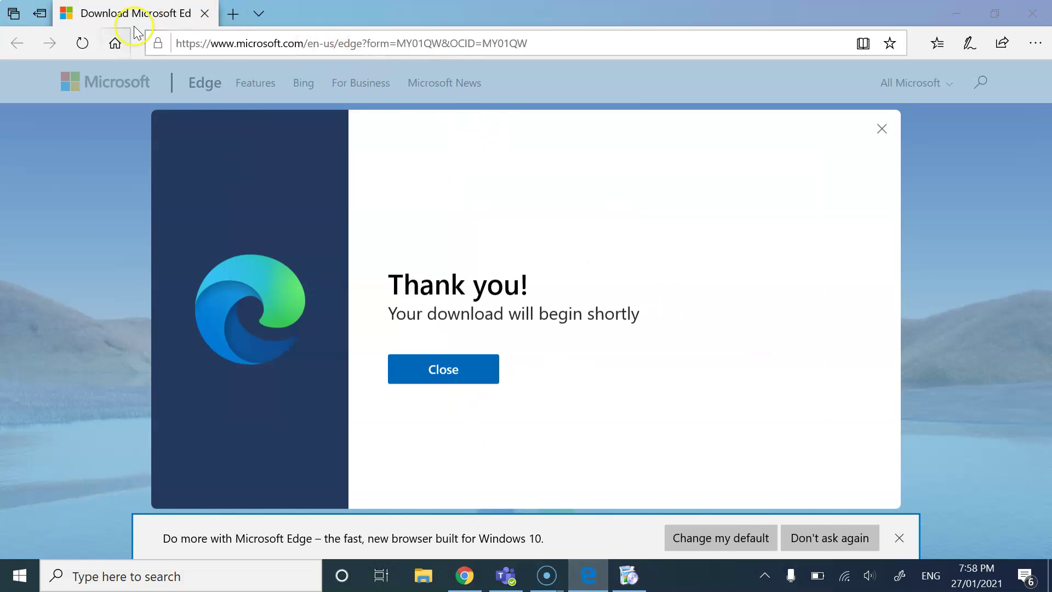
Step: Search Bing for 'google chrome' from the address bar and scroll through the results
left_click(231, 44)
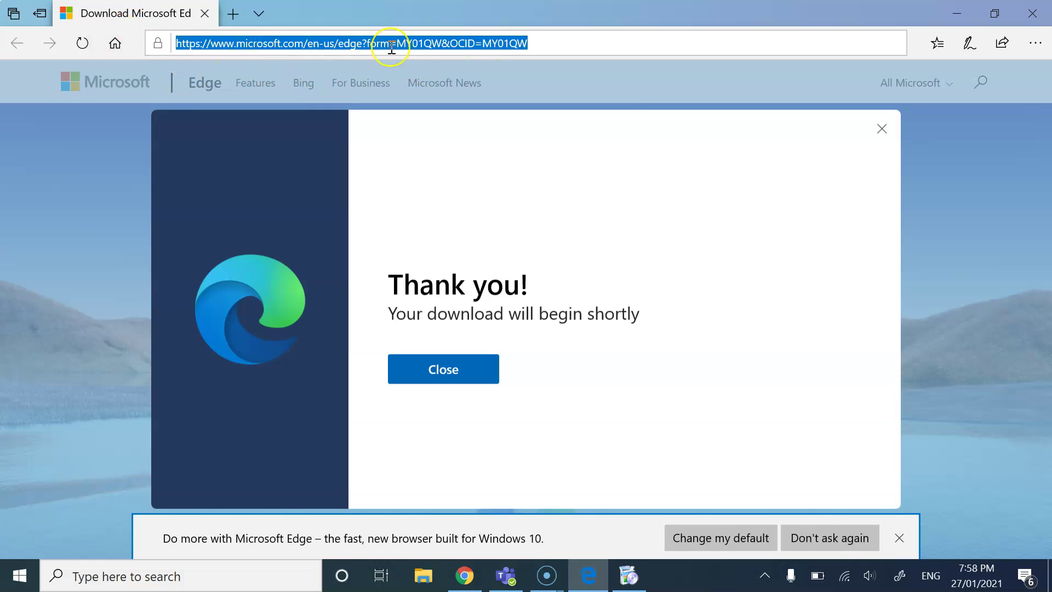
type("google")
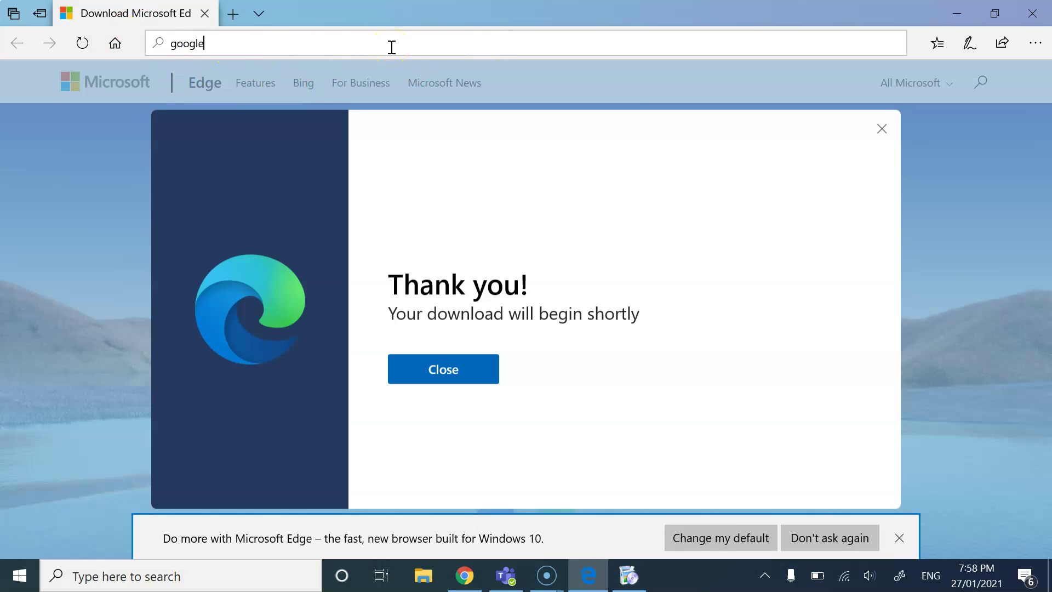
type(" chrome")
key("Return")
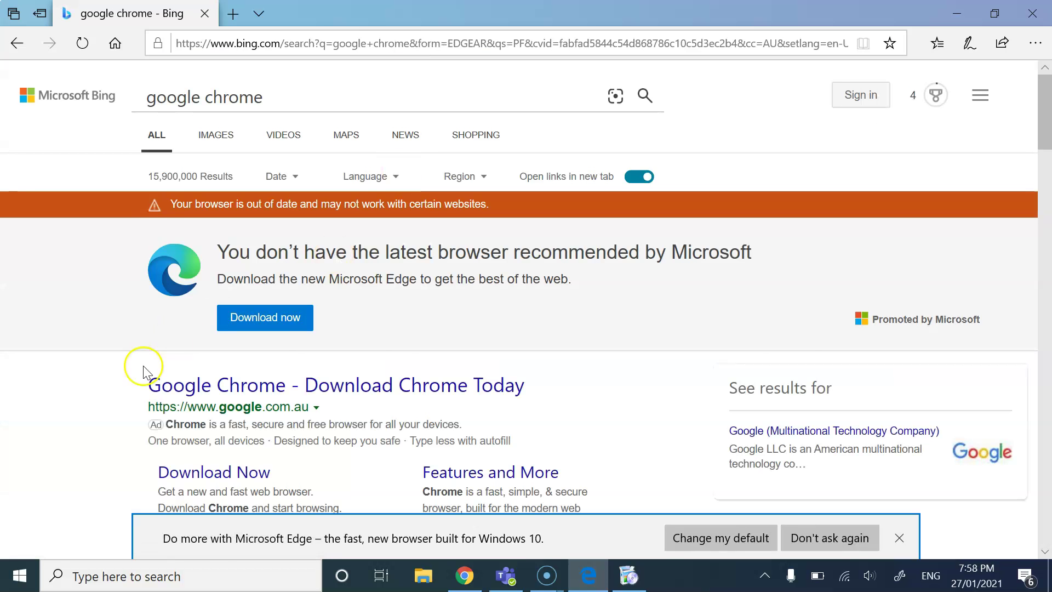
scroll(219, 395, "down", 2)
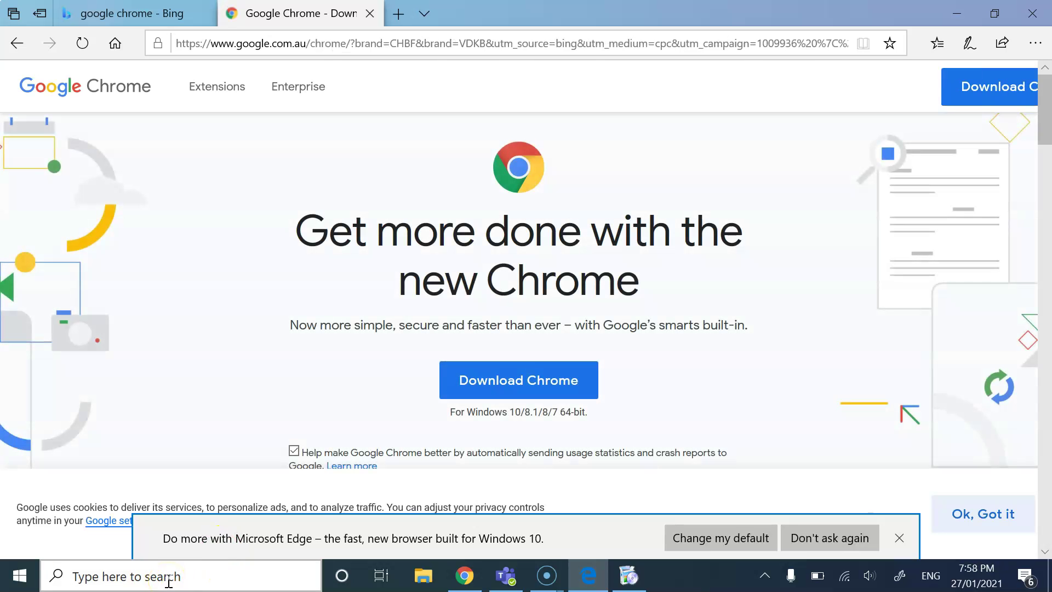
Step: Search Windows for 'chrome'
left_click(168, 582)
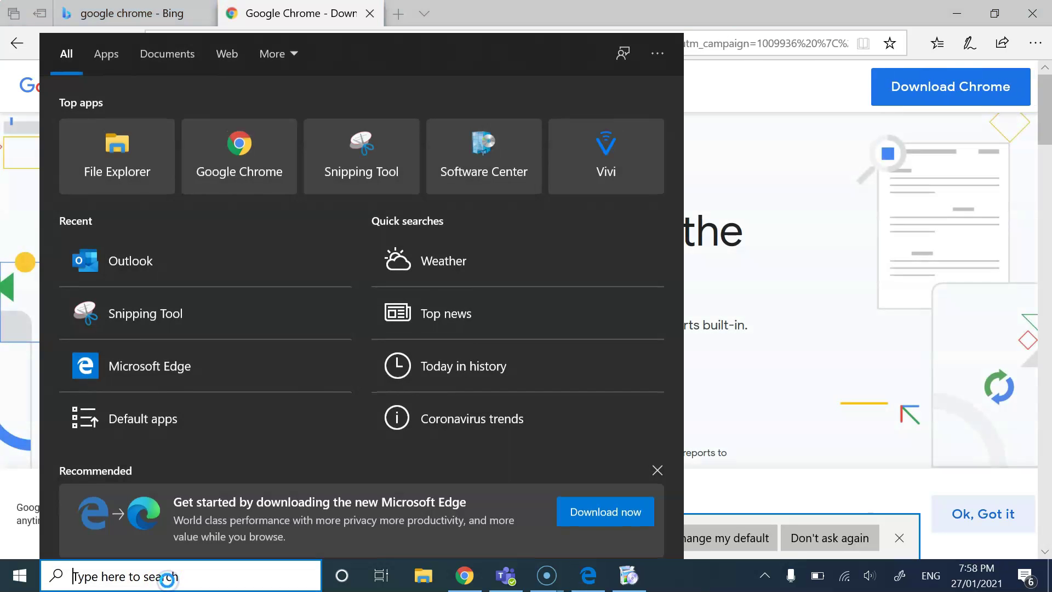
type("chrome")
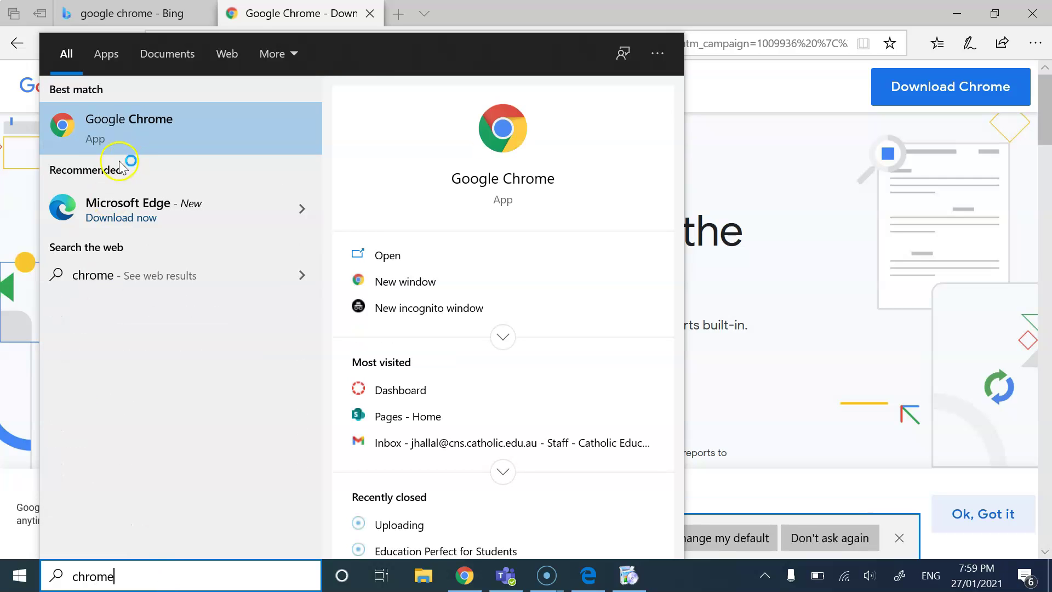
left_click(96, 145)
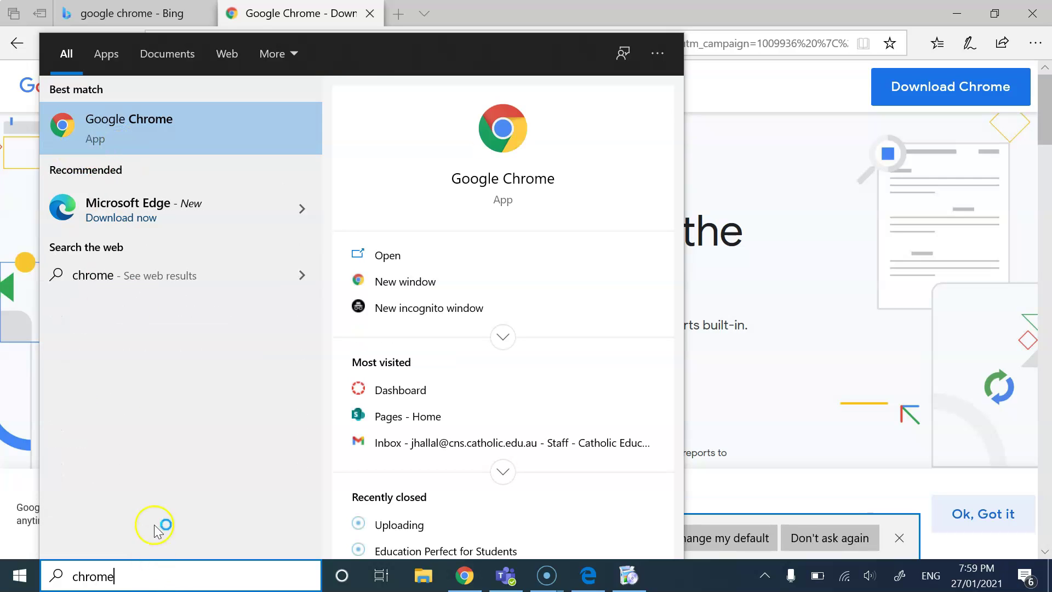
Step: Search for 'edge', then 'Micros', and close the search panel to reveal the installer
left_click(163, 582)
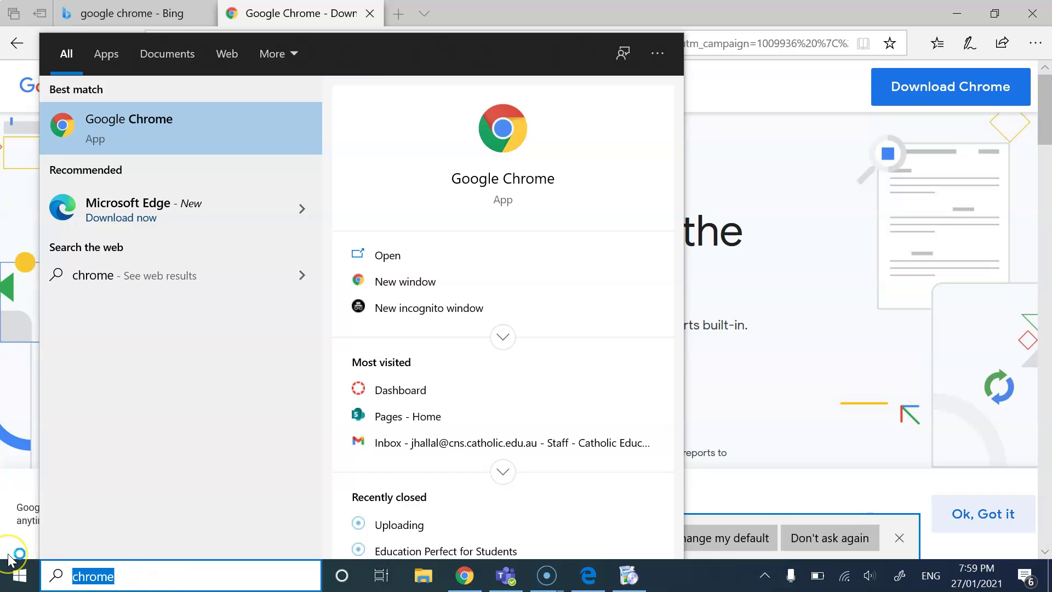
type("edge")
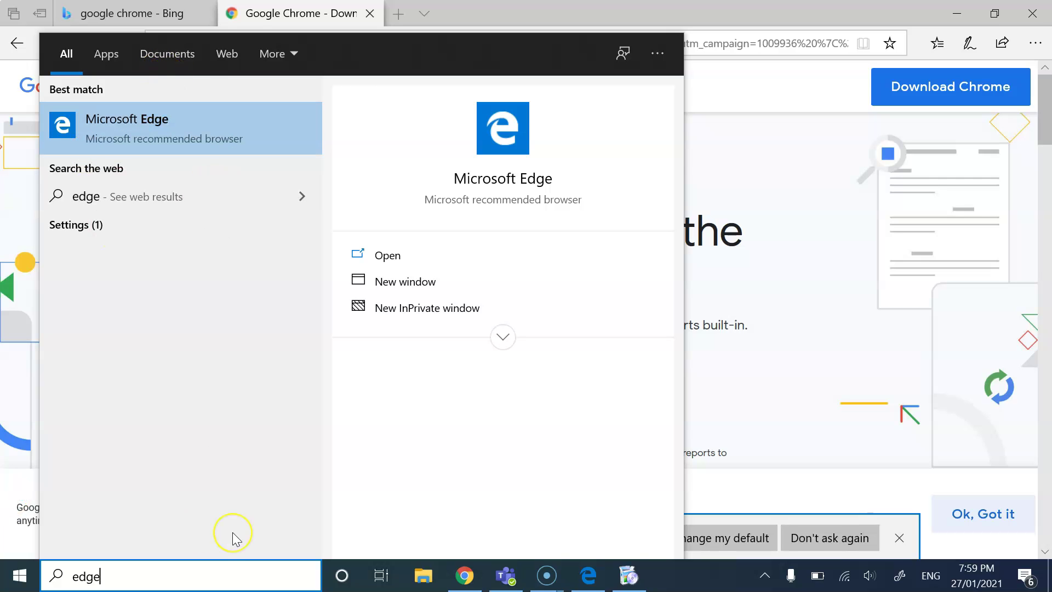
key("BackSpace")
key("BackSpace")
key("BackSpace")
key("BackSpace")
type("Mic")
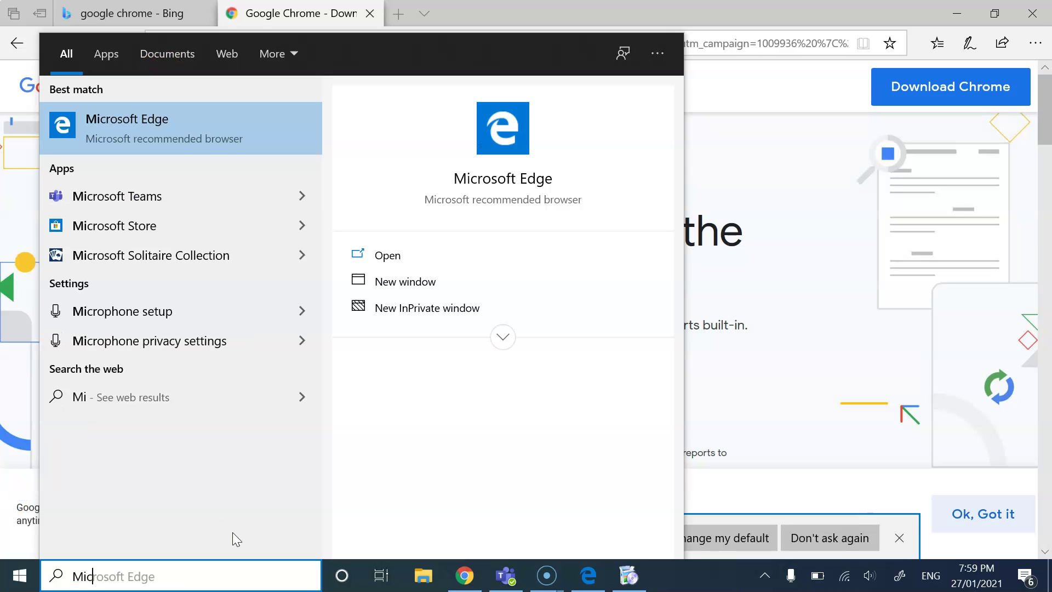
type("roso")
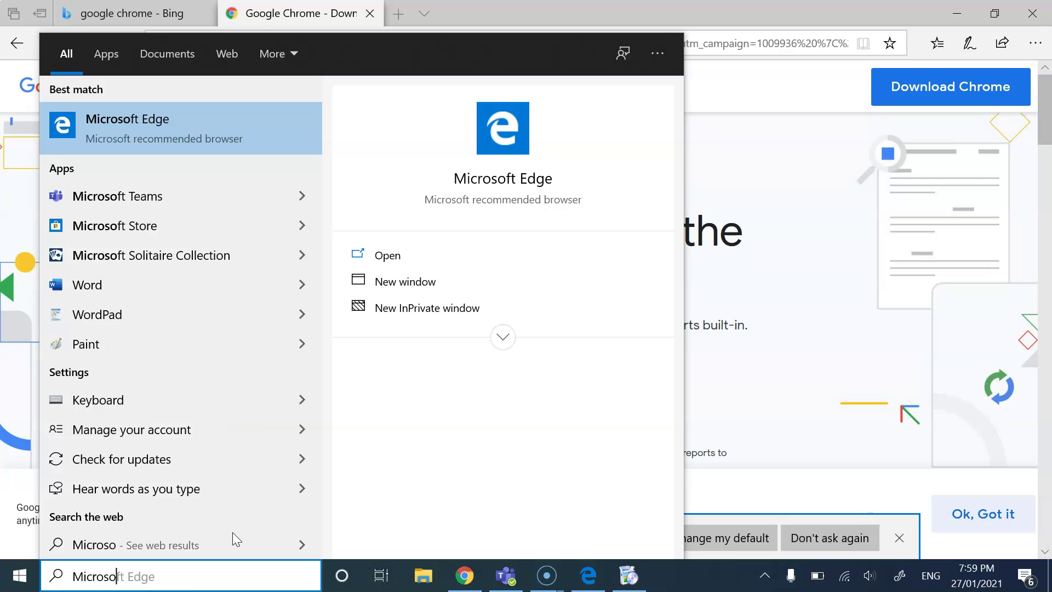
key("BackSpace")
key("BackSpace")
key("BackSpace")
key("BackSpace")
key("BackSpace")
key("BackSpace")
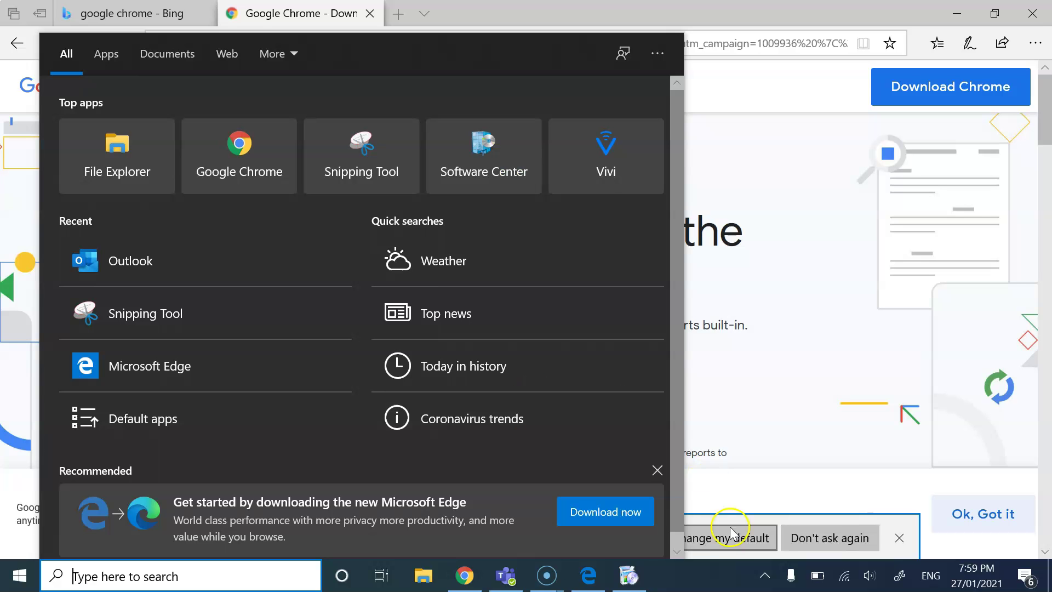
left_click(644, 586)
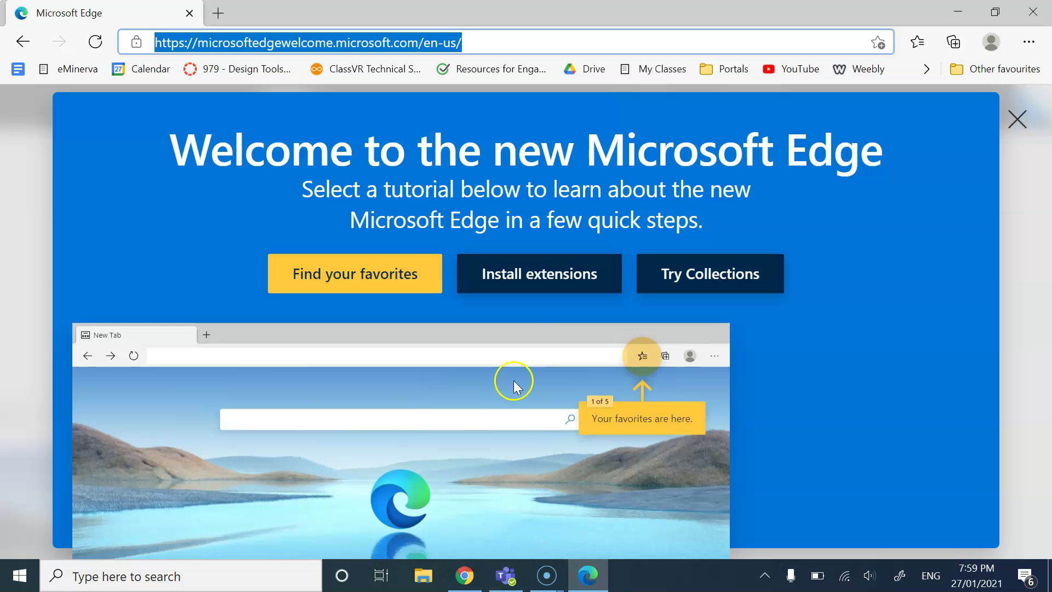
Step: Minimise the new Edge welcome window and the Chrome window
left_click(956, 12)
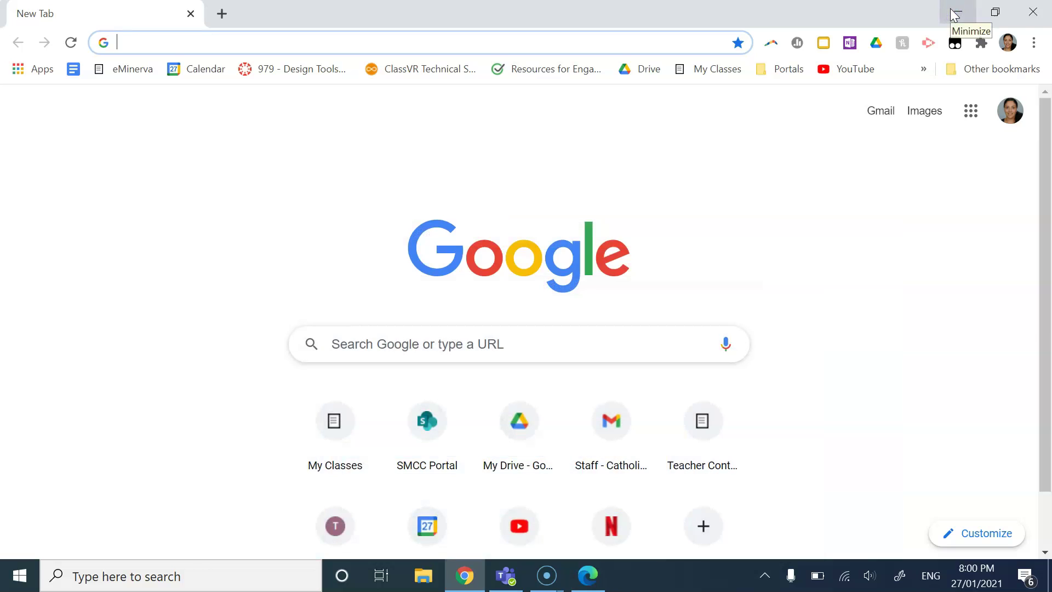
left_click(950, 10)
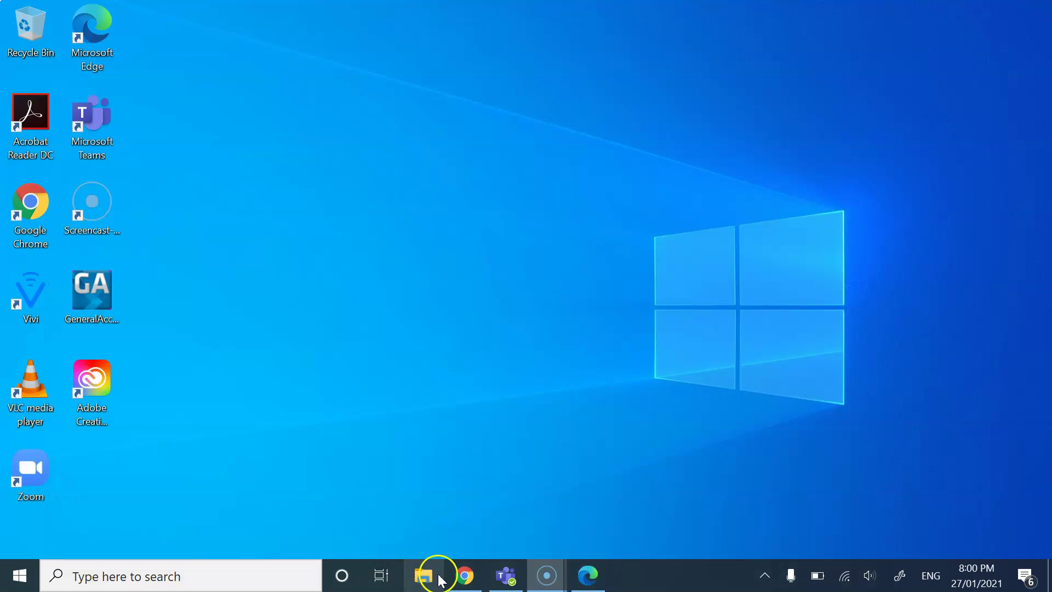
mouse_move(593, 570)
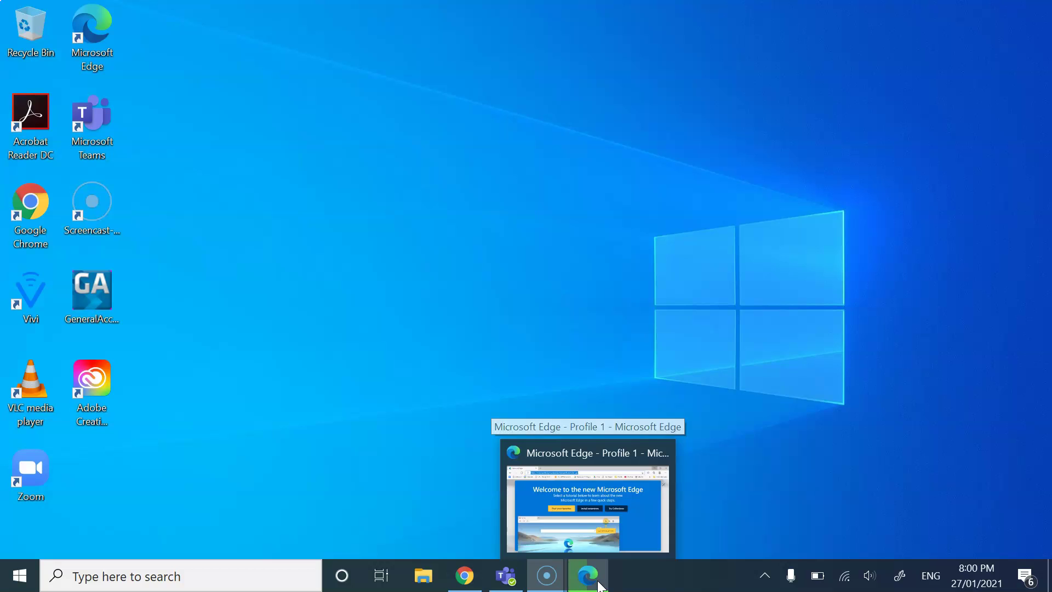
Step: Bring Chrome forward, browse and close the Google apps grid, then return to the new Edge
left_click(470, 576)
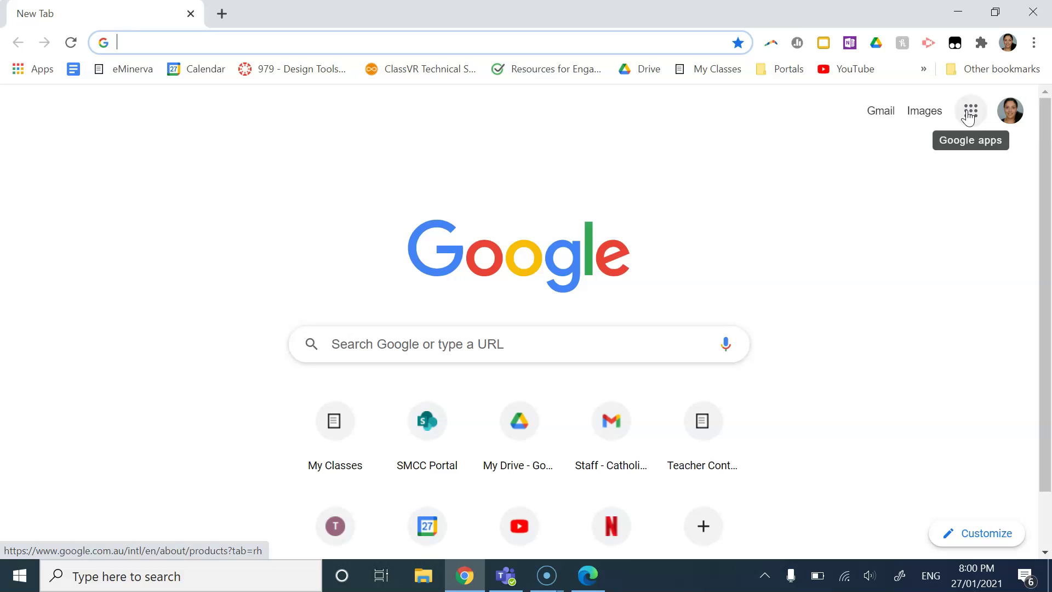
left_click(969, 116)
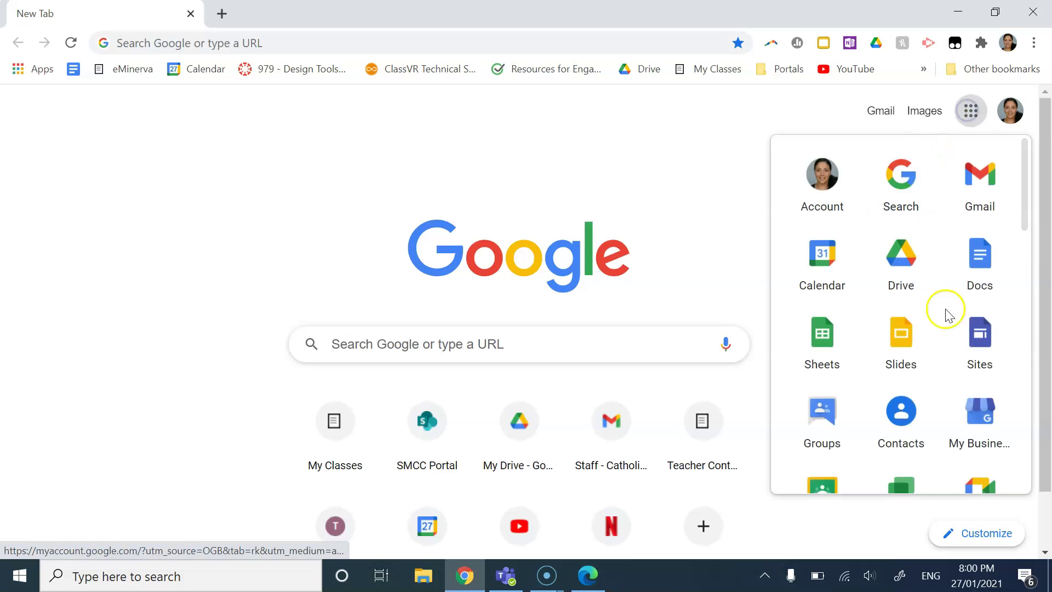
scroll(956, 356, "down", 6)
scroll(962, 373, "down", 2)
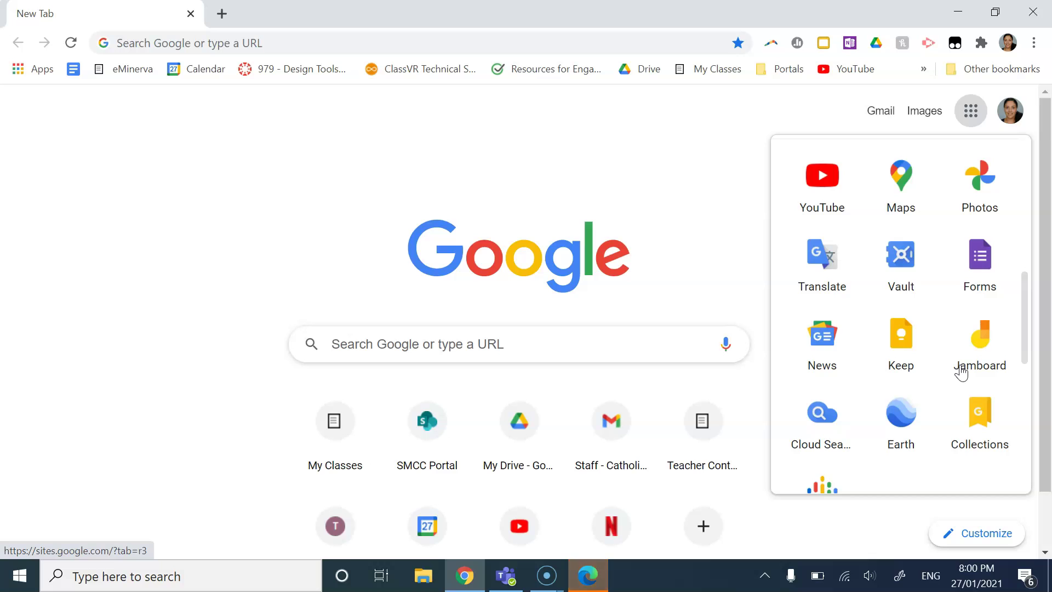
left_click(646, 232)
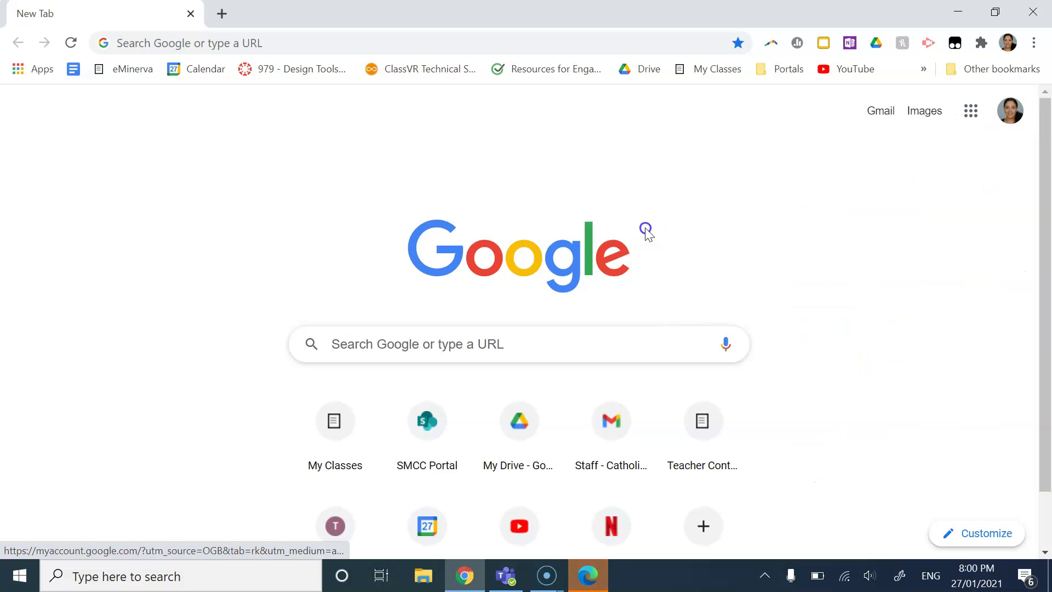
left_click(588, 576)
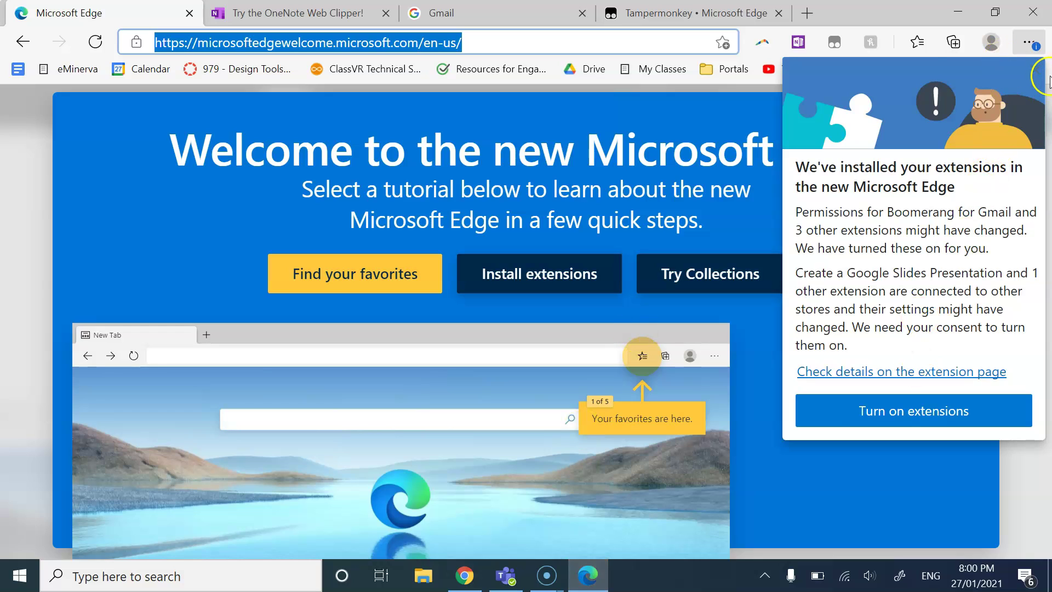
left_click(1035, 69)
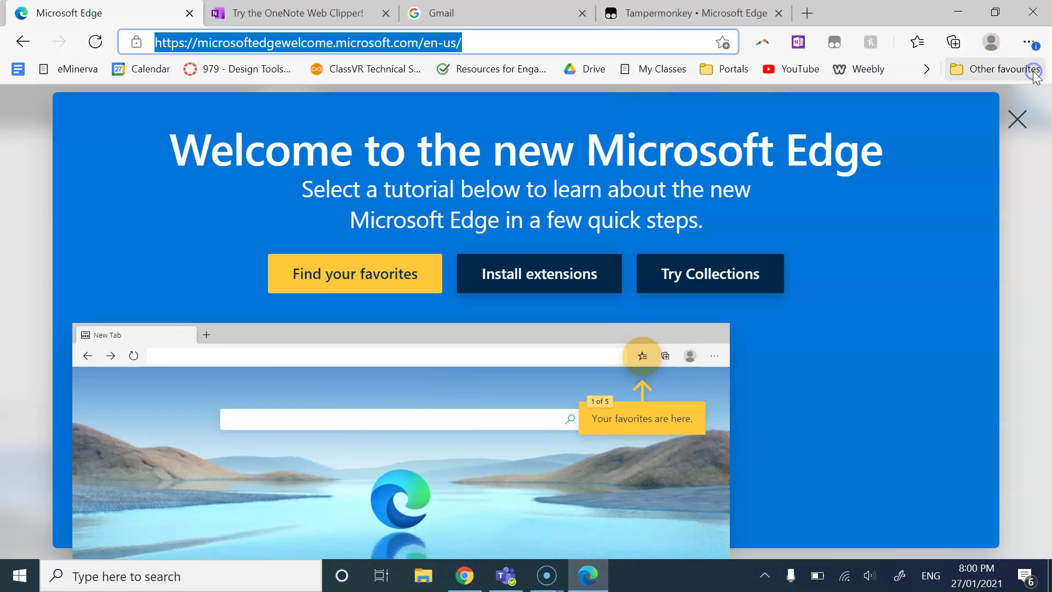
left_click(465, 585)
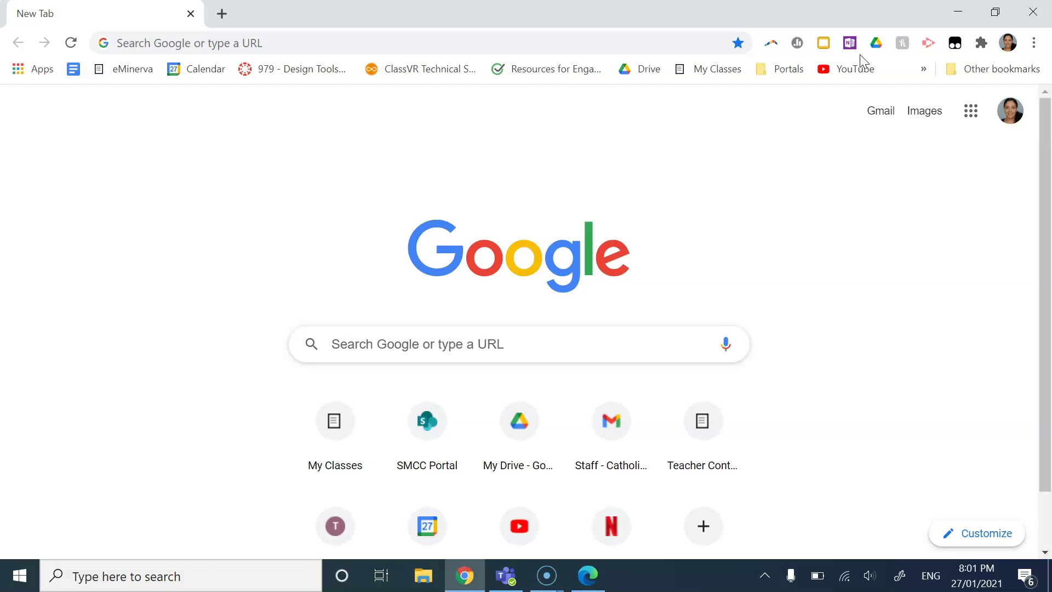
left_click(1010, 44)
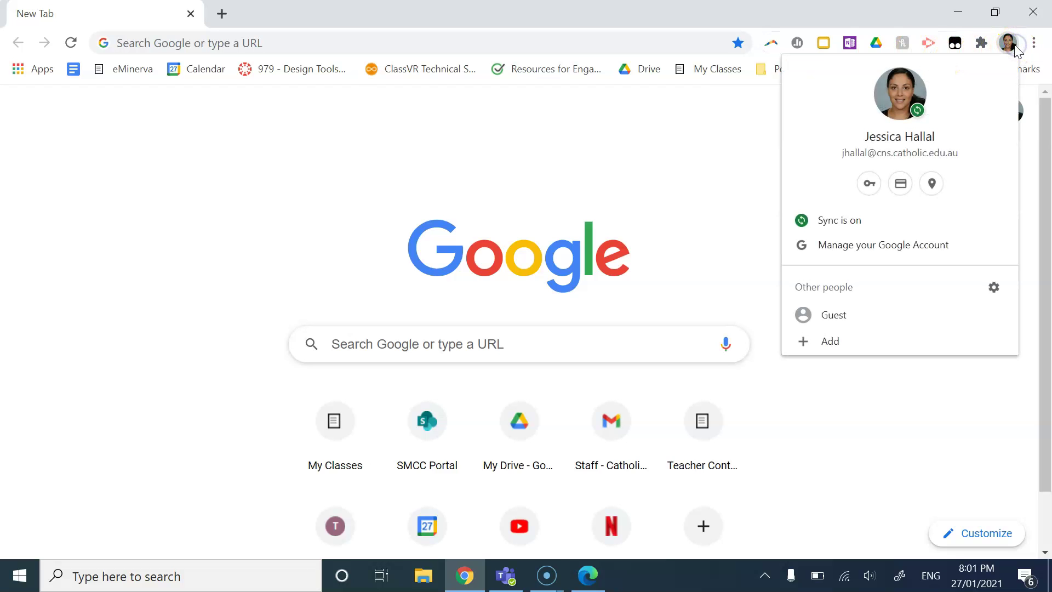
left_click(1011, 46)
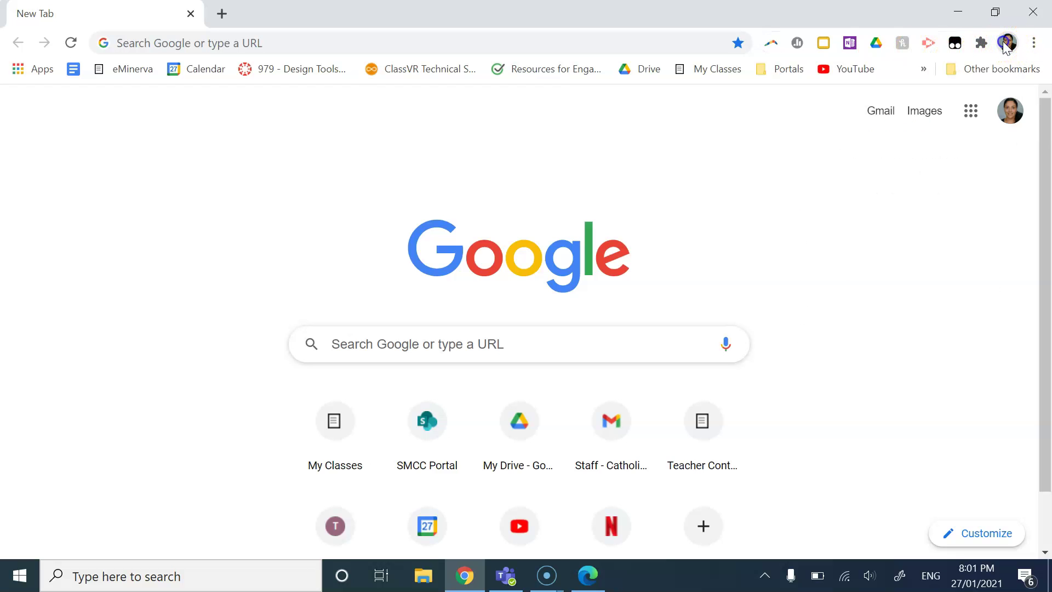
left_click(1011, 46)
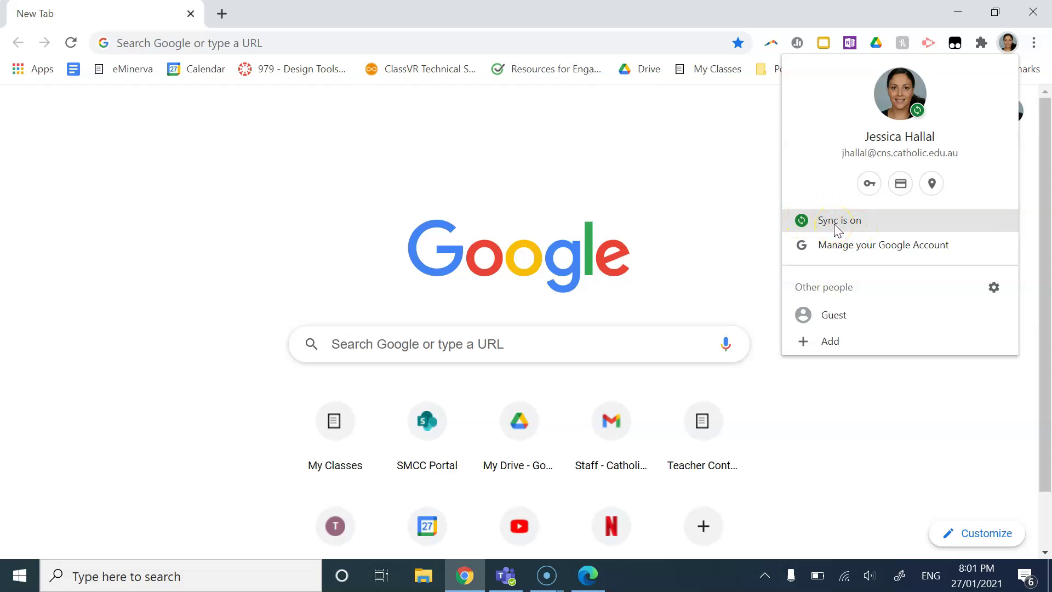
left_click(592, 113)
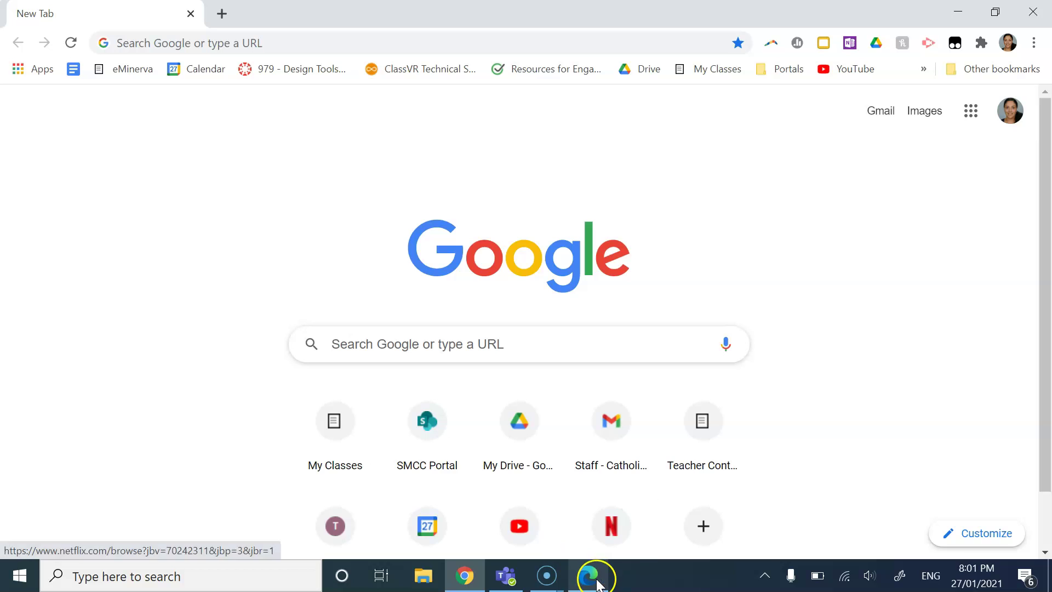
Step: Start signing in to Edge through the profile menu with a work or school account
left_click(596, 585)
left_click(991, 42)
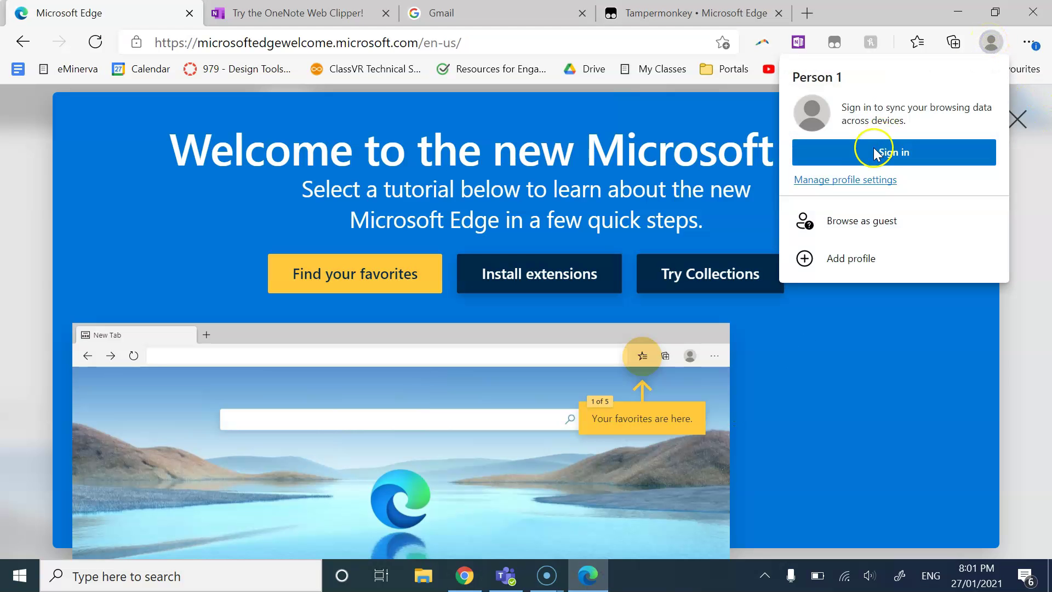
left_click(883, 159)
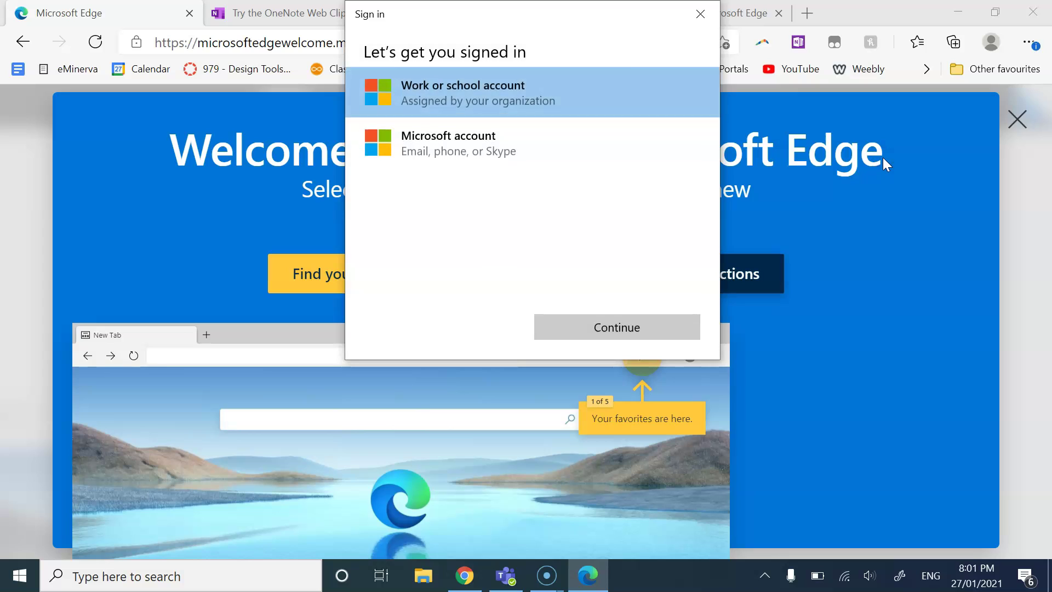
left_click(416, 94)
left_click(605, 319)
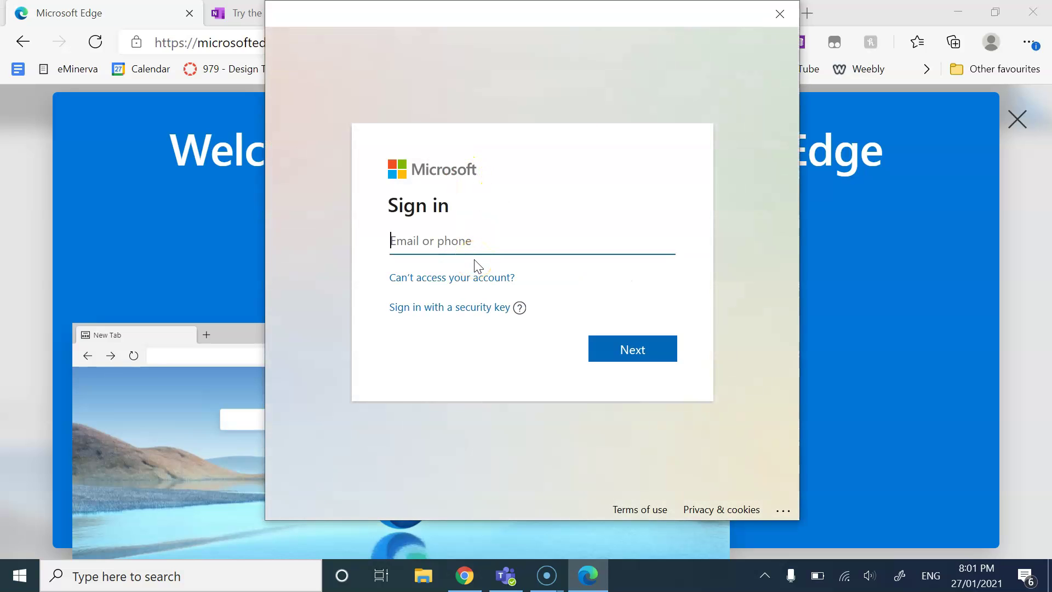
Step: Enter the school e-mail address and submit it
left_click(466, 246)
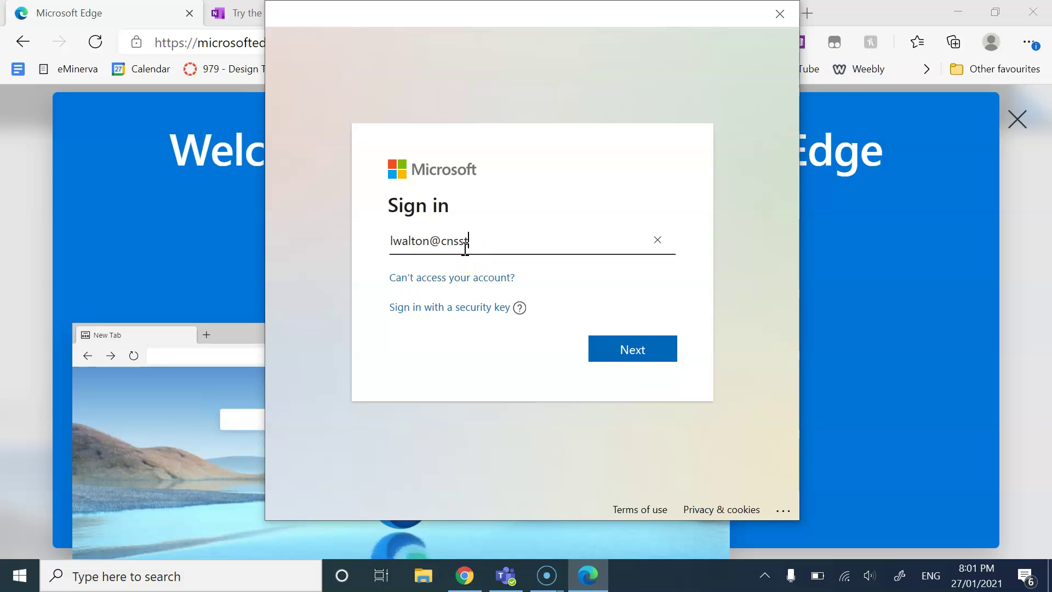
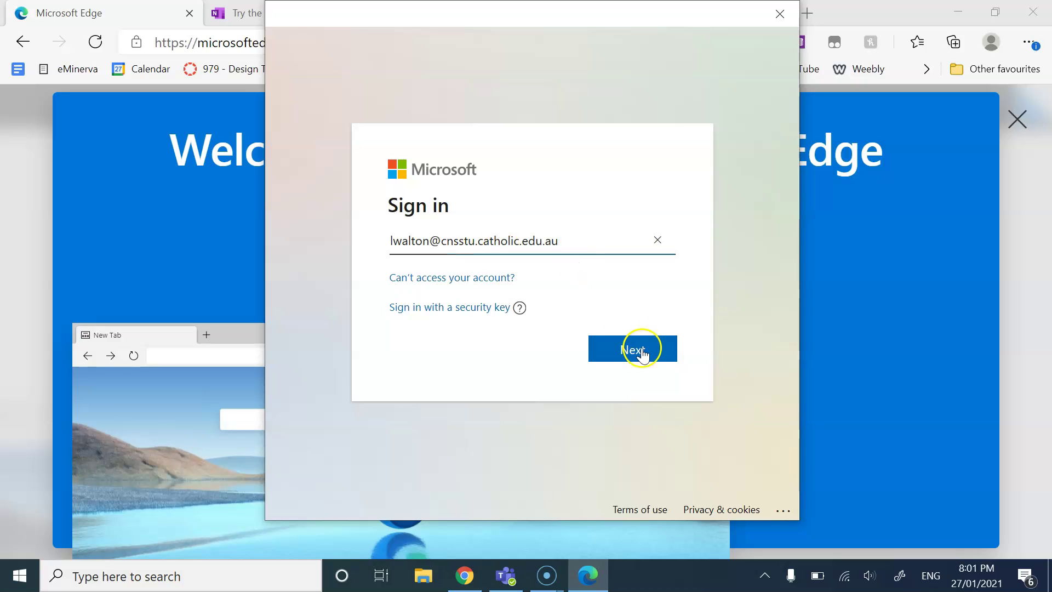
left_click(639, 351)
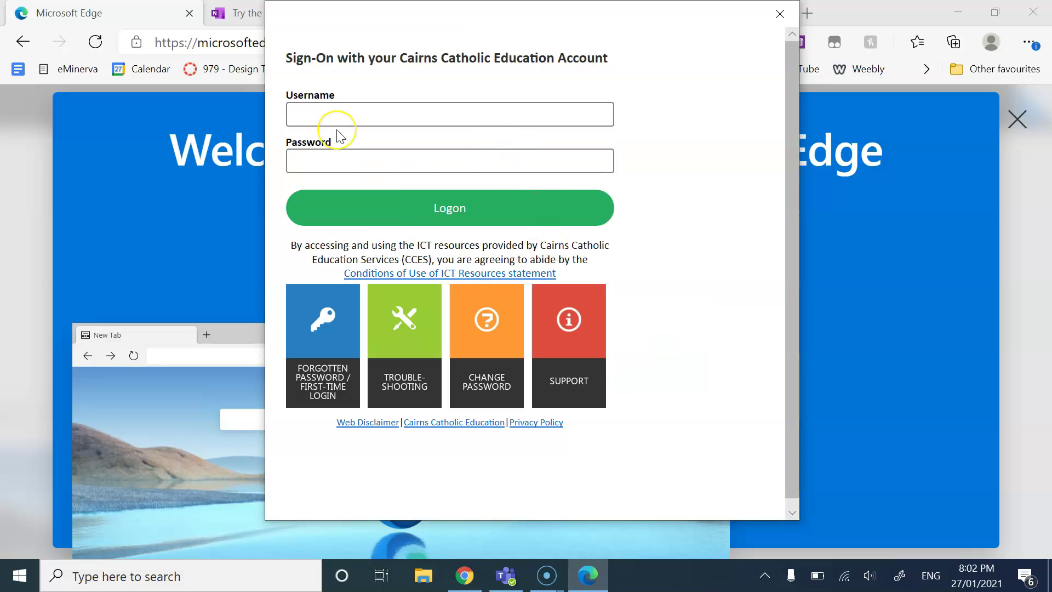
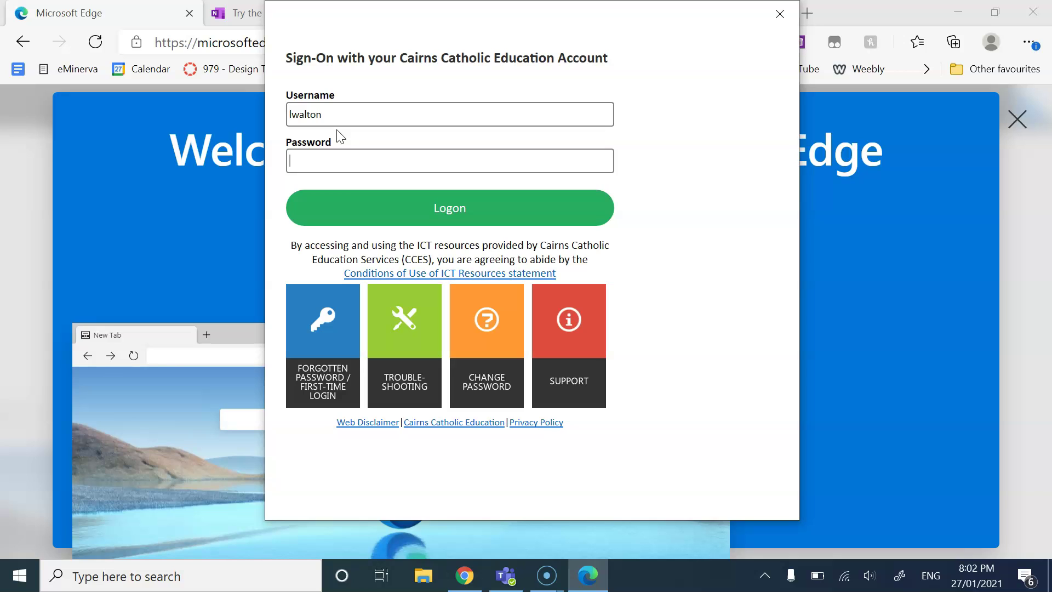
Step: Enter the school username and password on the Cairns Catholic Education page and log on
type("••••••")
key("Return")
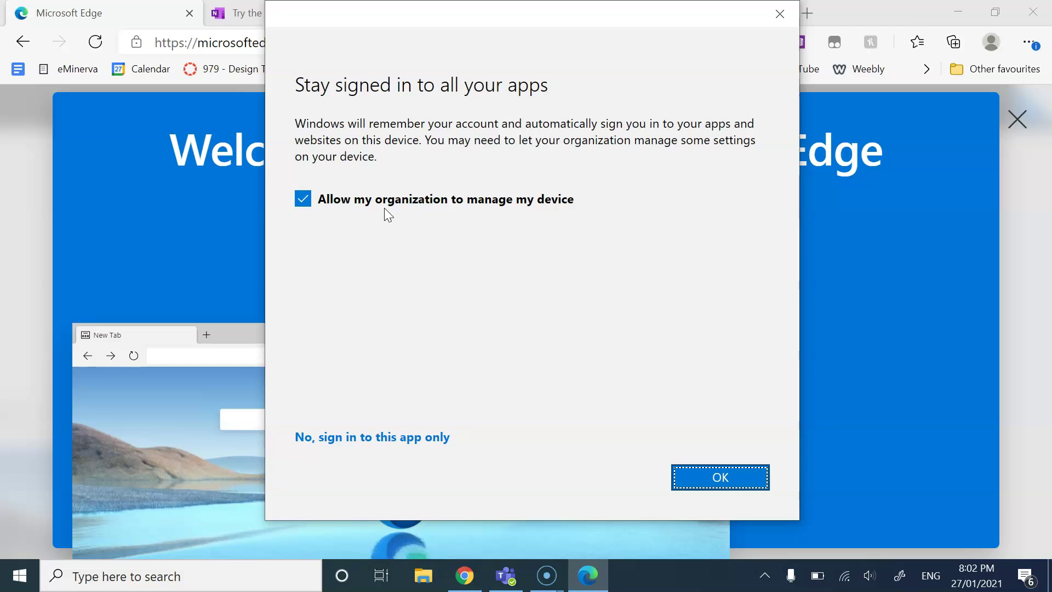
Step: Allow the organization to manage the device, stay signed in, and accept the Diocese of Cairns terms
left_click(496, 207)
left_click(707, 483)
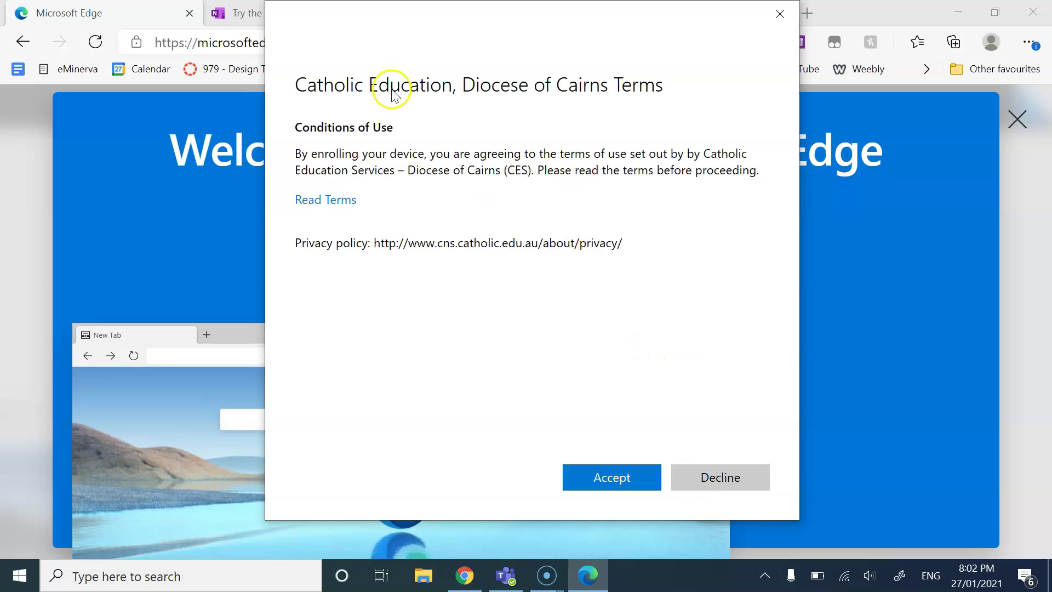
left_click(601, 476)
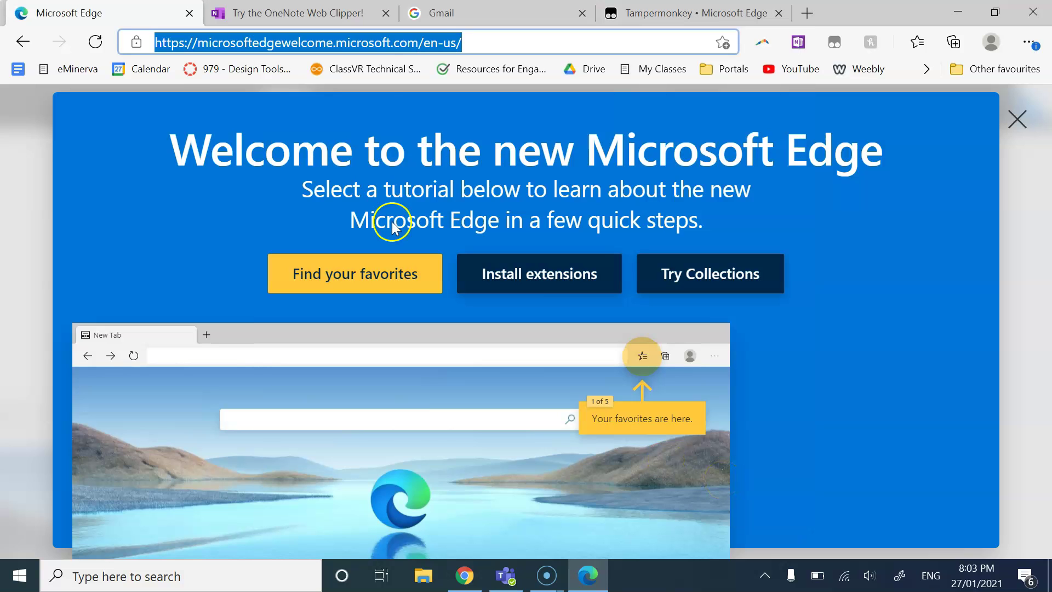
Step: Decline syncing Edge browser data for now with No thanks
left_click(991, 42)
left_click(999, 44)
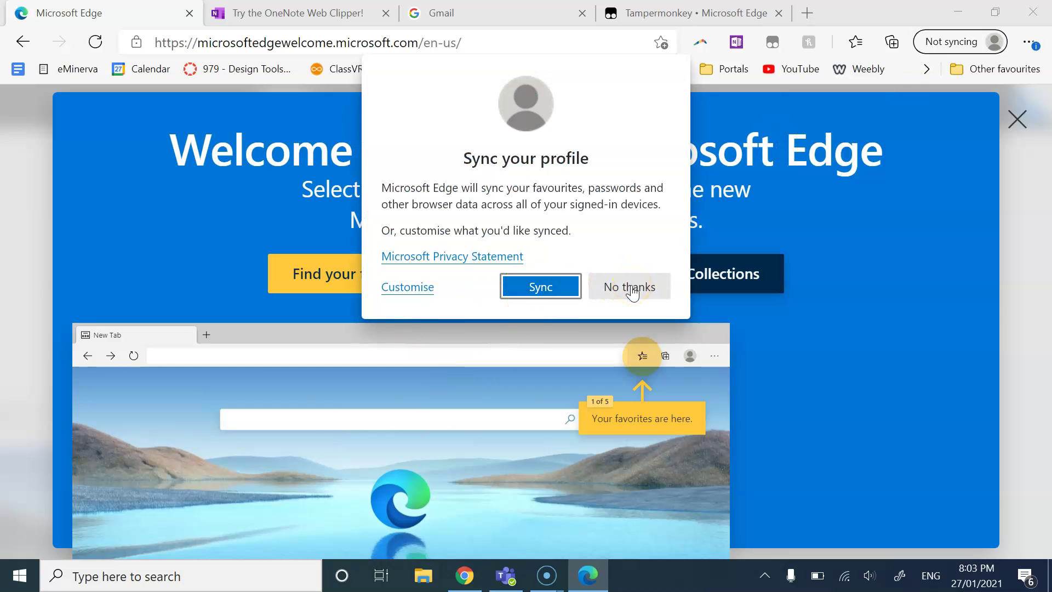
left_click(630, 287)
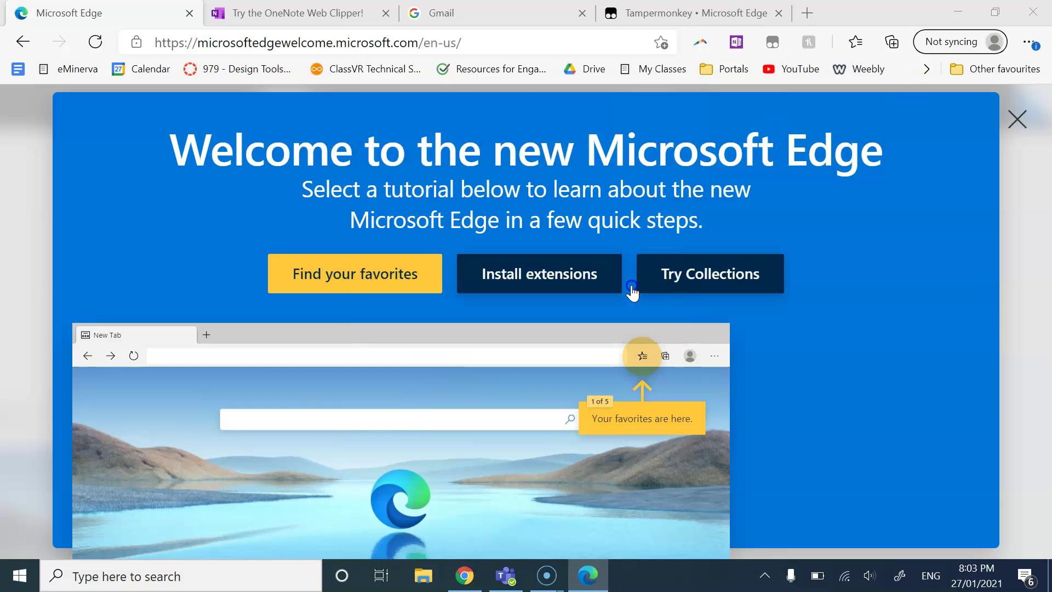
Step: Check the Edge profile menu shows the Work account as Not syncing
left_click(990, 43)
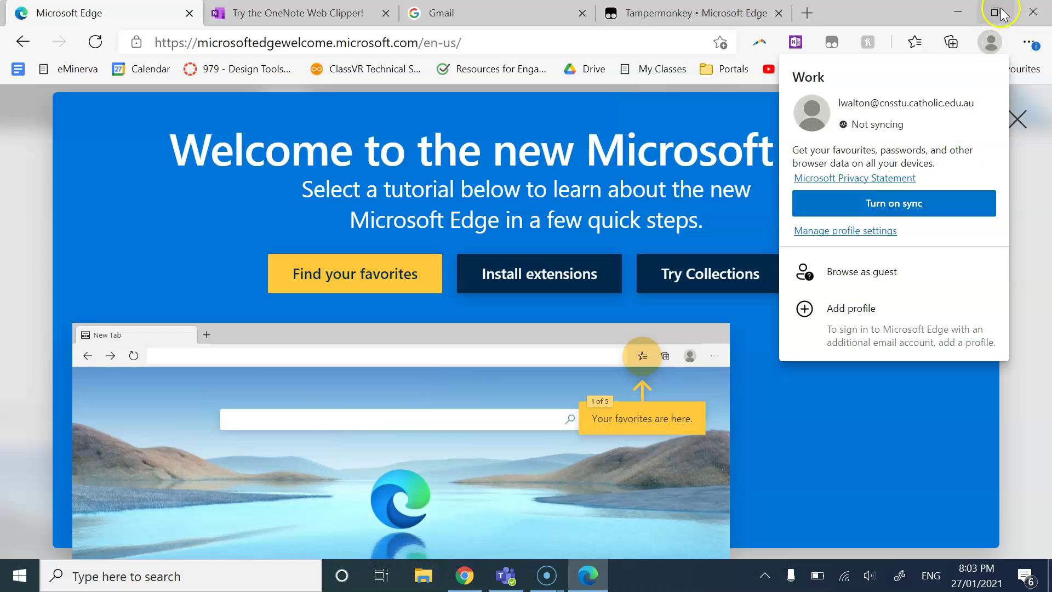
left_click(989, 43)
left_click(989, 43)
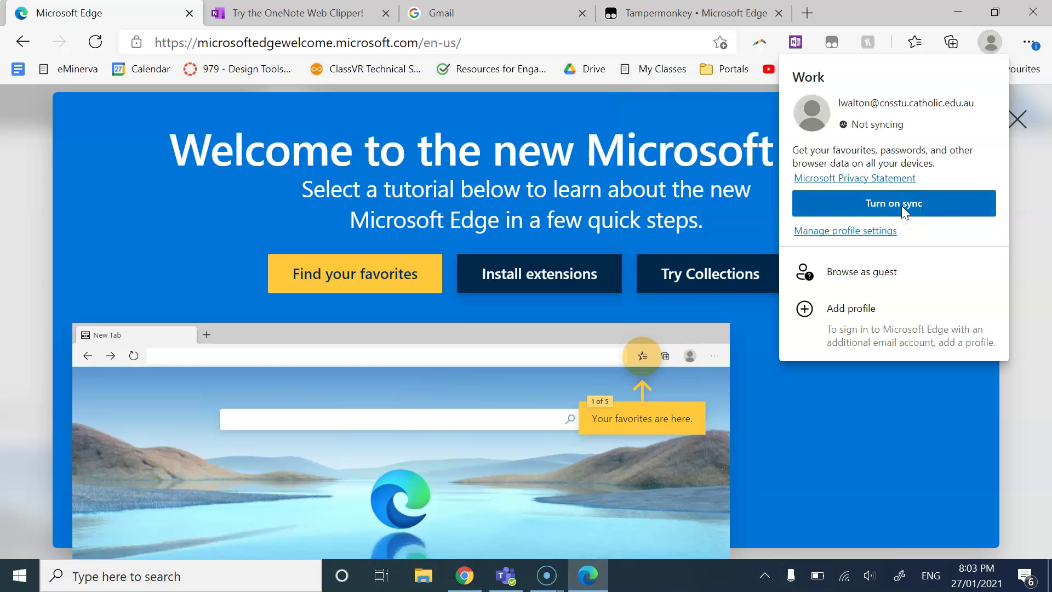
left_click(464, 575)
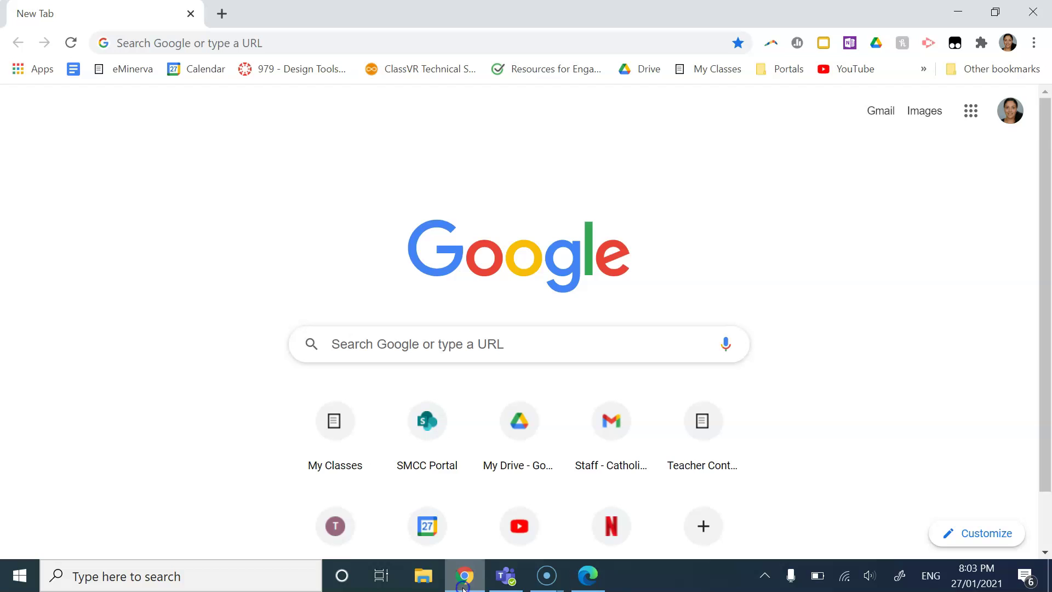
left_click(1007, 44)
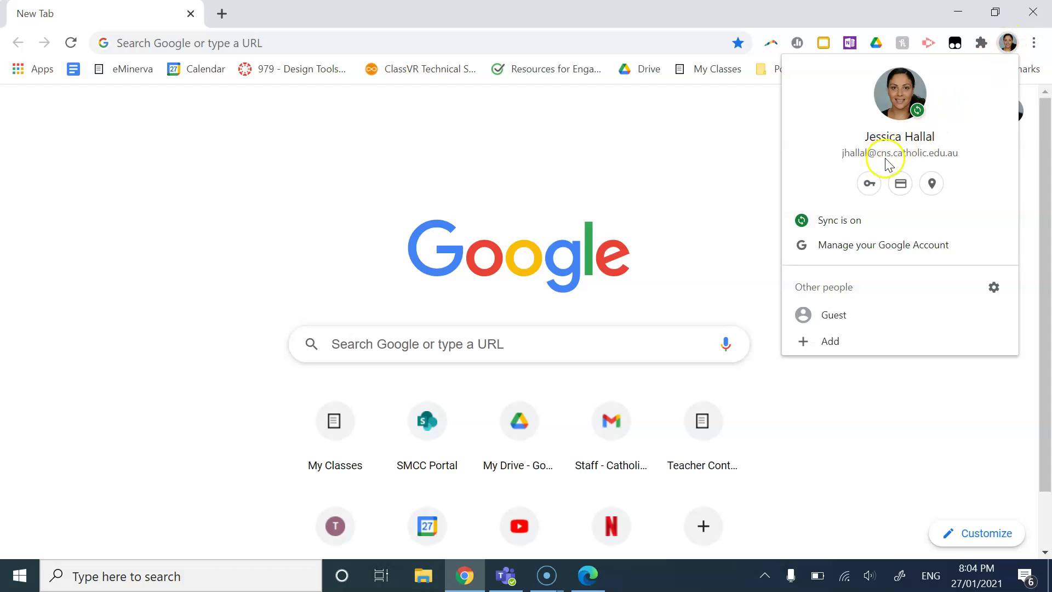
left_click(564, 163)
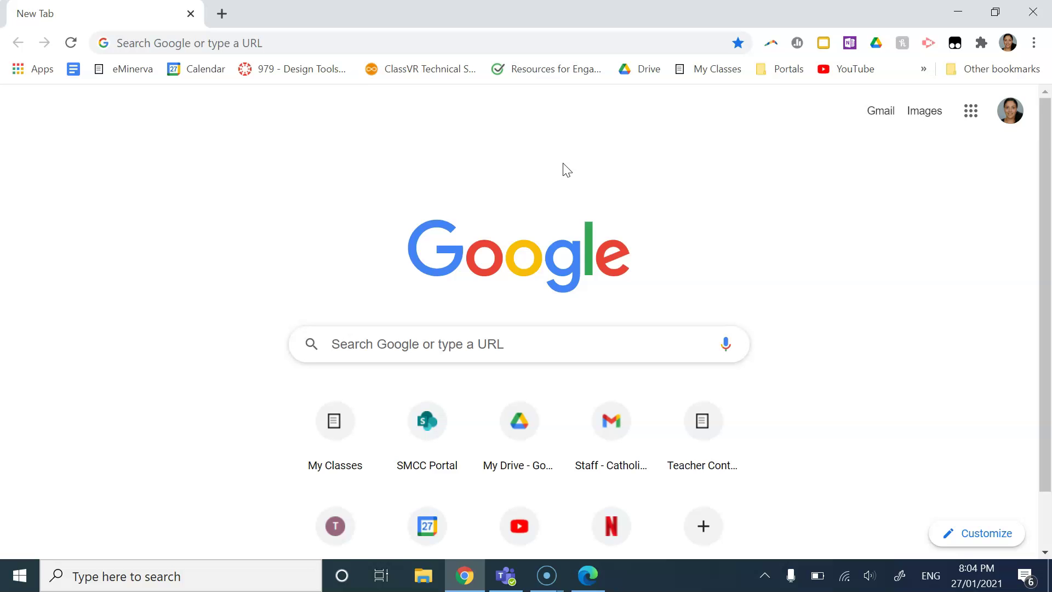
left_click(600, 584)
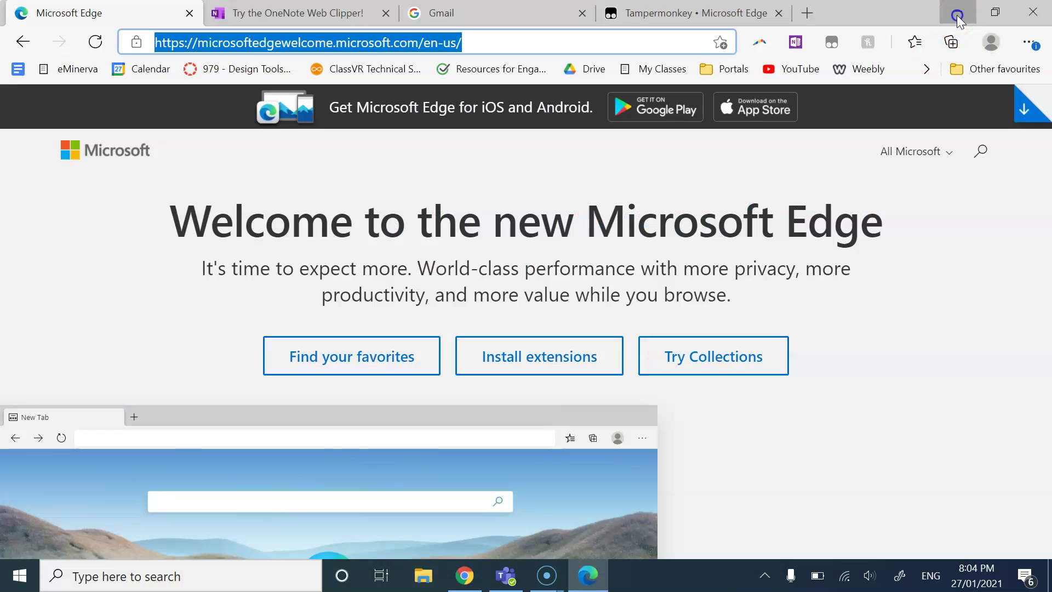
Step: Minimize both Microsoft Edge and Google Chrome to reveal the desktop
left_click(958, 13)
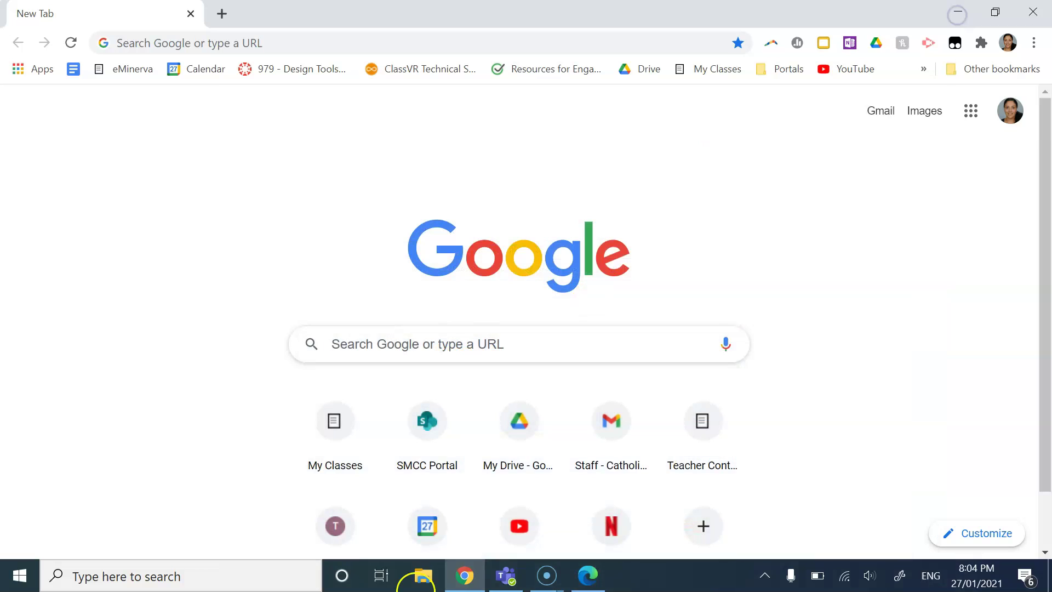
left_click(462, 584)
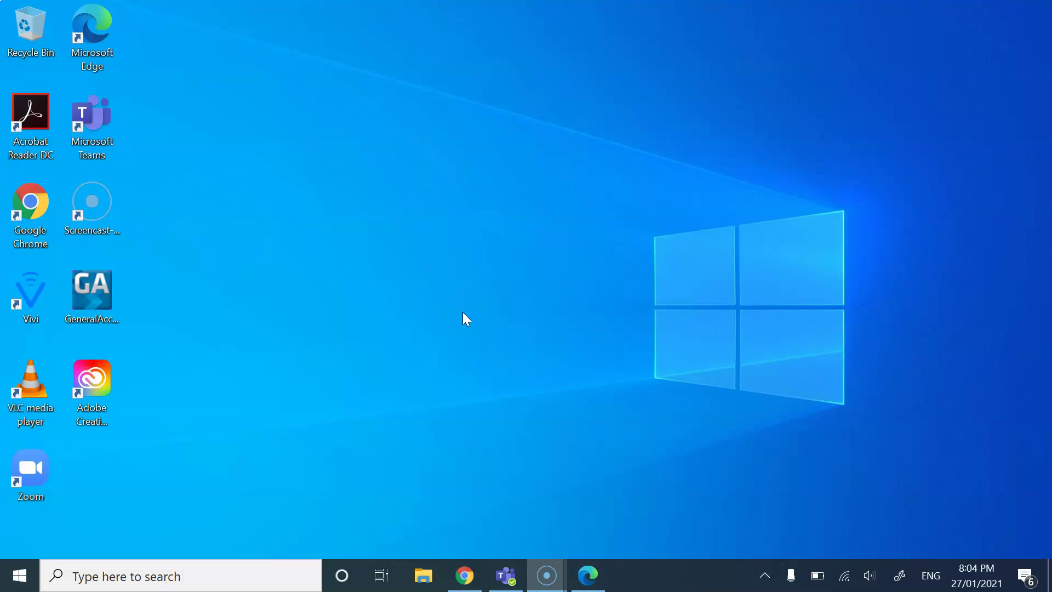
Step: Close Edge's welcome tutorial overlay, look over the full welcome page, and minimize Edge again
left_click(588, 575)
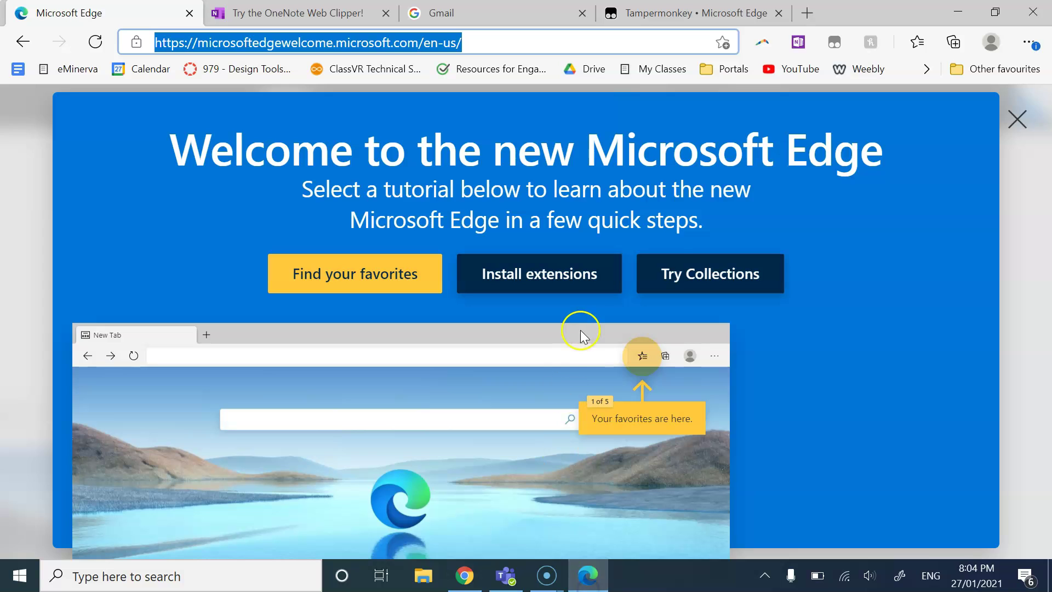
left_click(1017, 120)
scroll(732, 386, "down", 2)
scroll(715, 465, "down", 1)
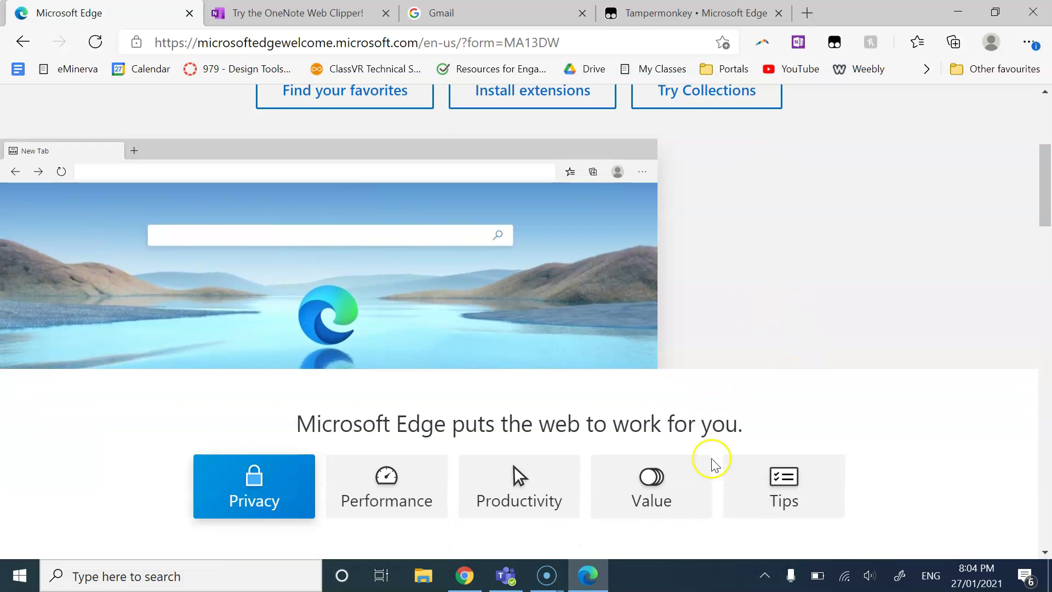
scroll(585, 399, "up", 2)
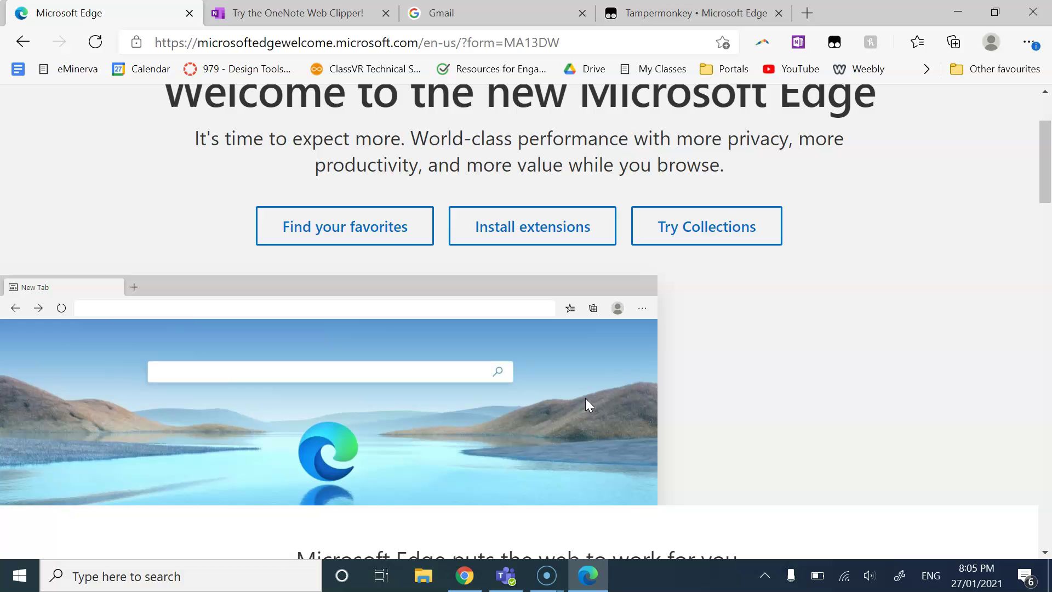
scroll(664, 219, "up", 3)
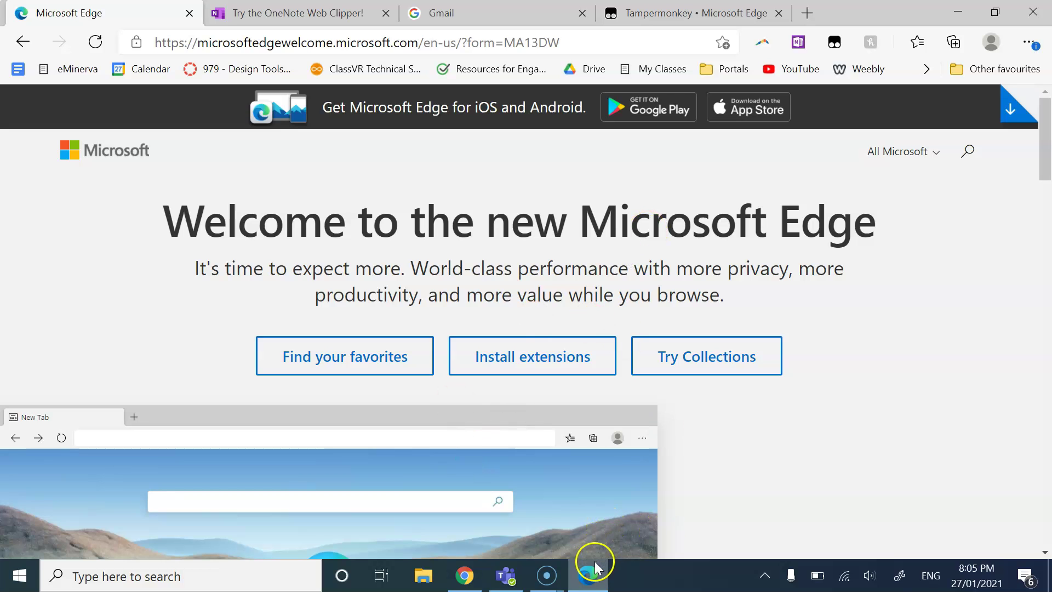
left_click(598, 585)
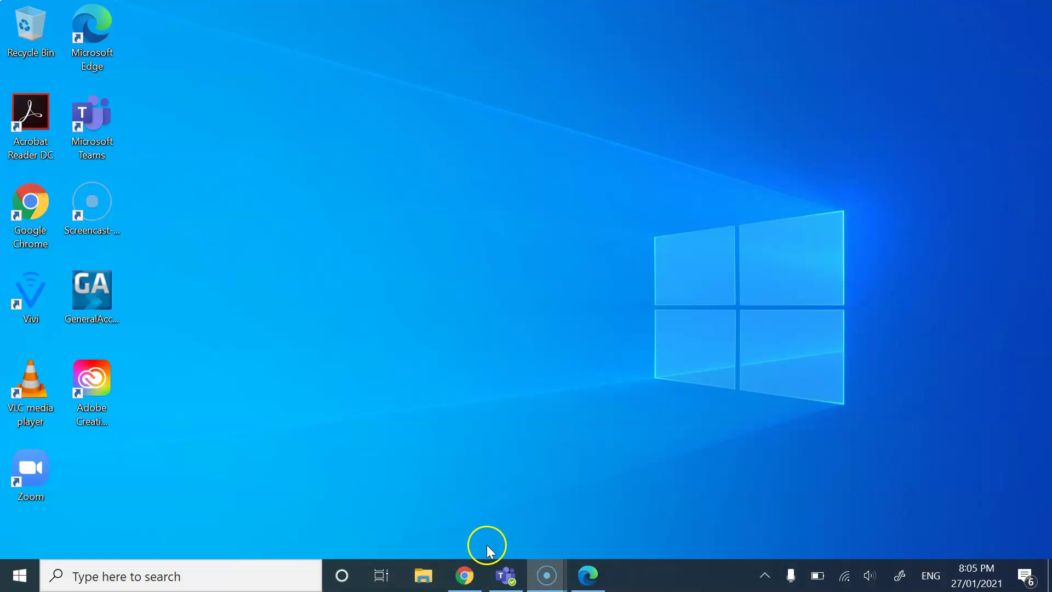